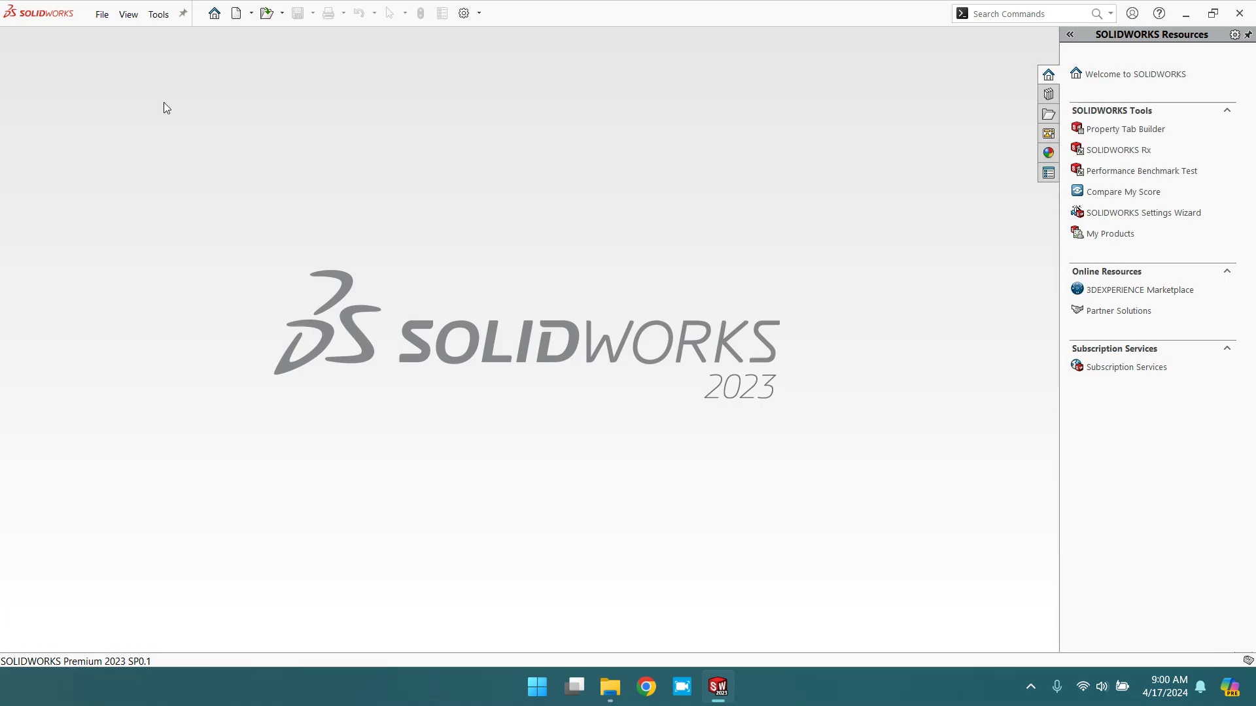
Step: Create a new assembly document, Assem7, without inserting any component
click(103, 18)
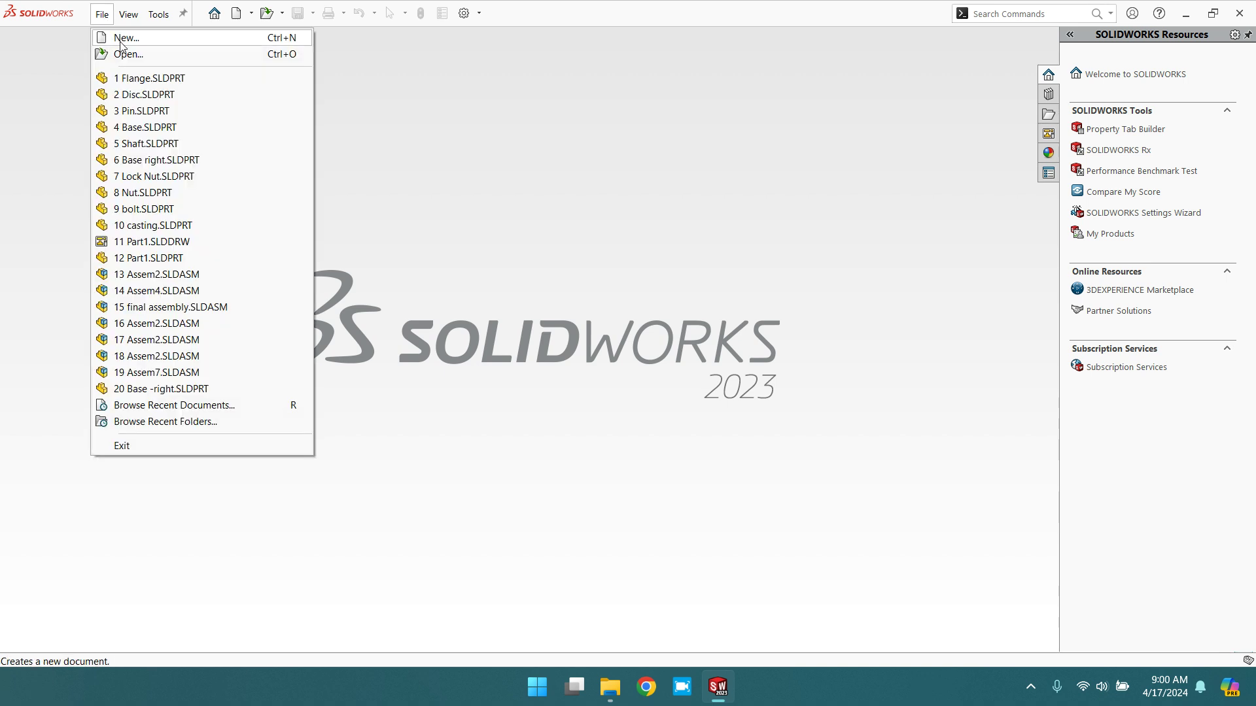
click(121, 42)
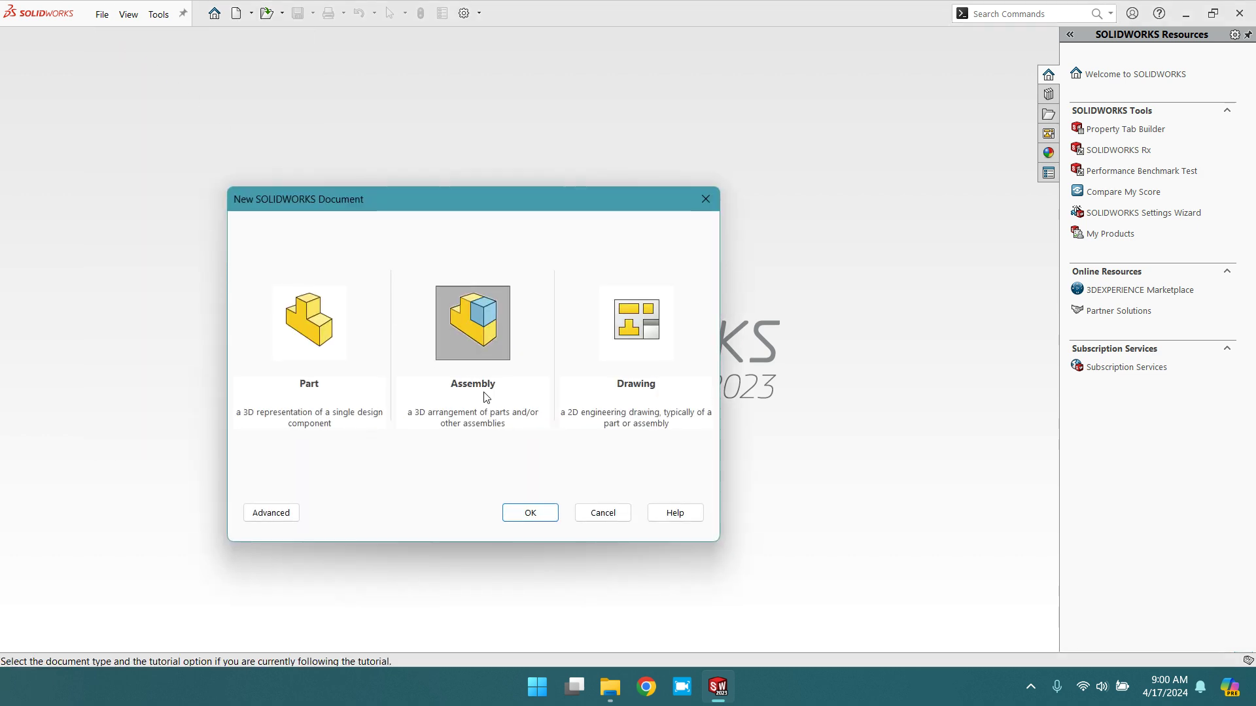
click(530, 513)
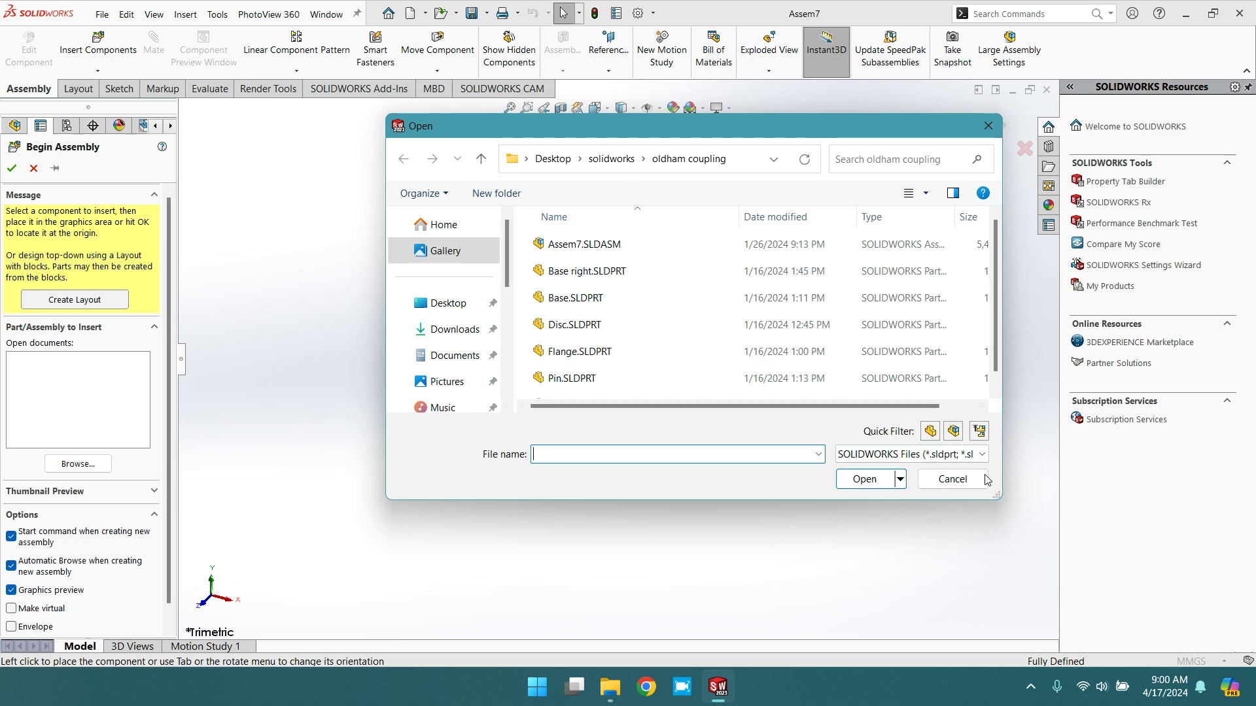
click(952, 481)
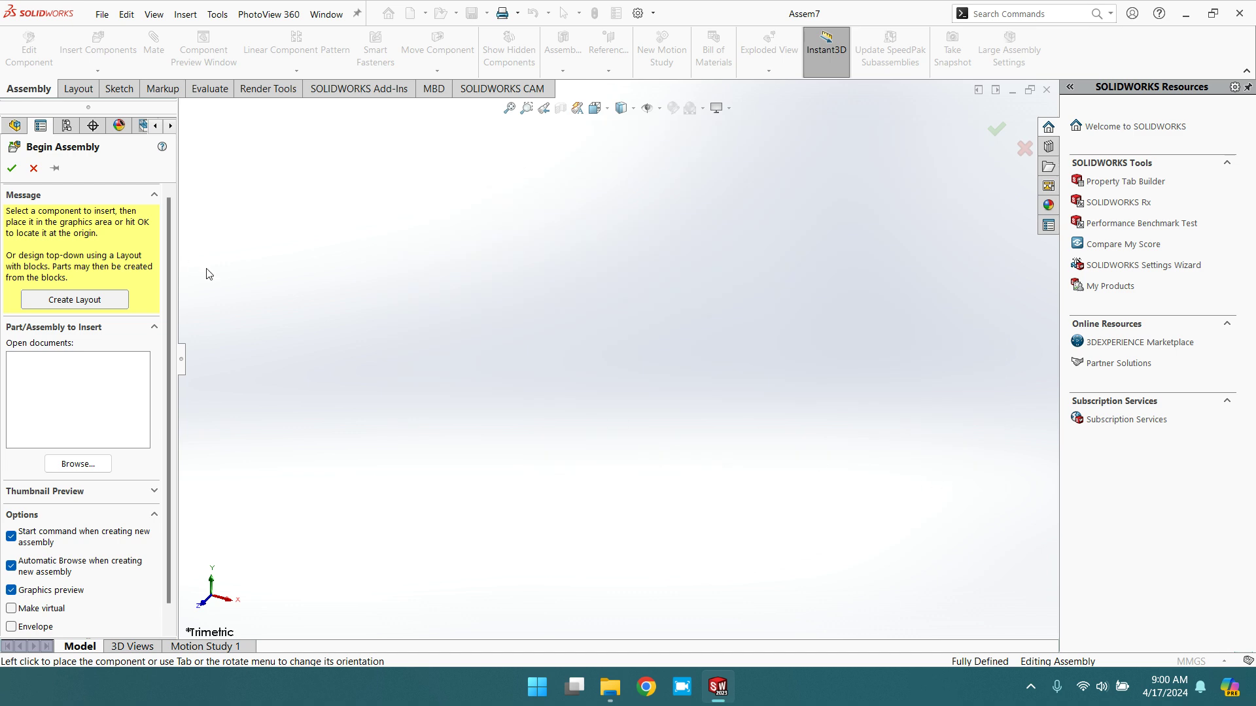
Step: Insert Flange.SLDPRT into Assem7 as its first, fixed component
click(33, 168)
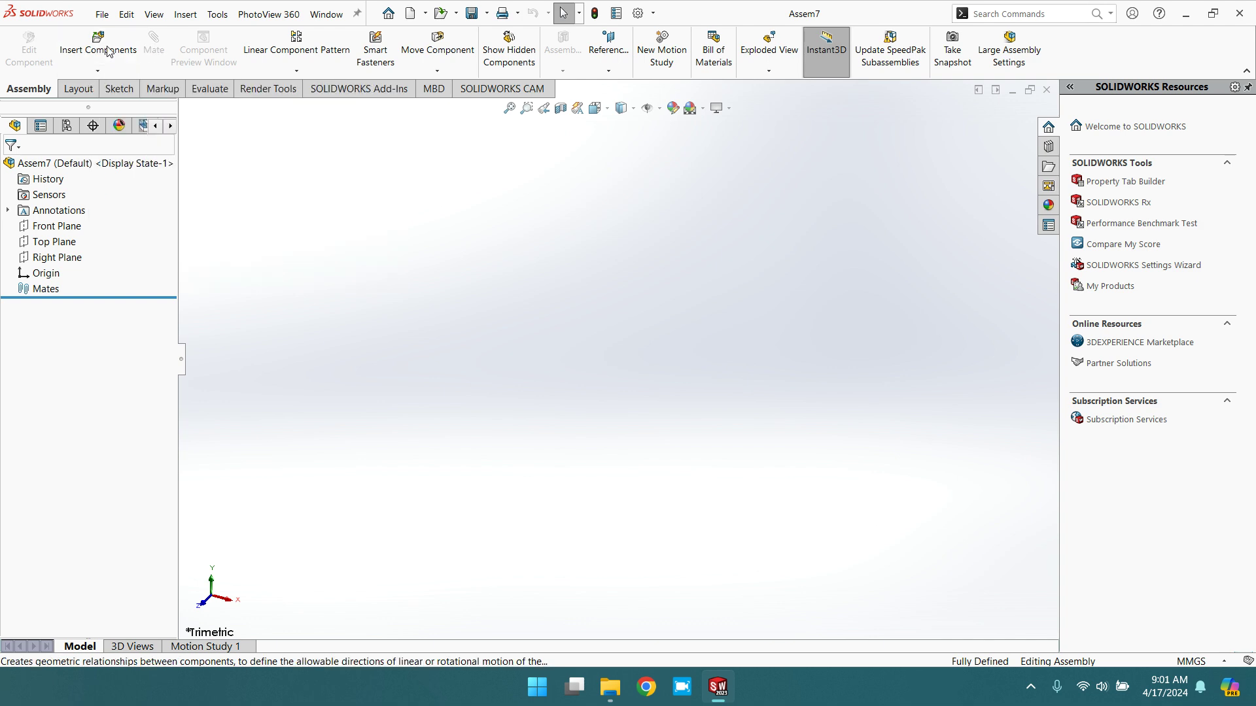
click(83, 51)
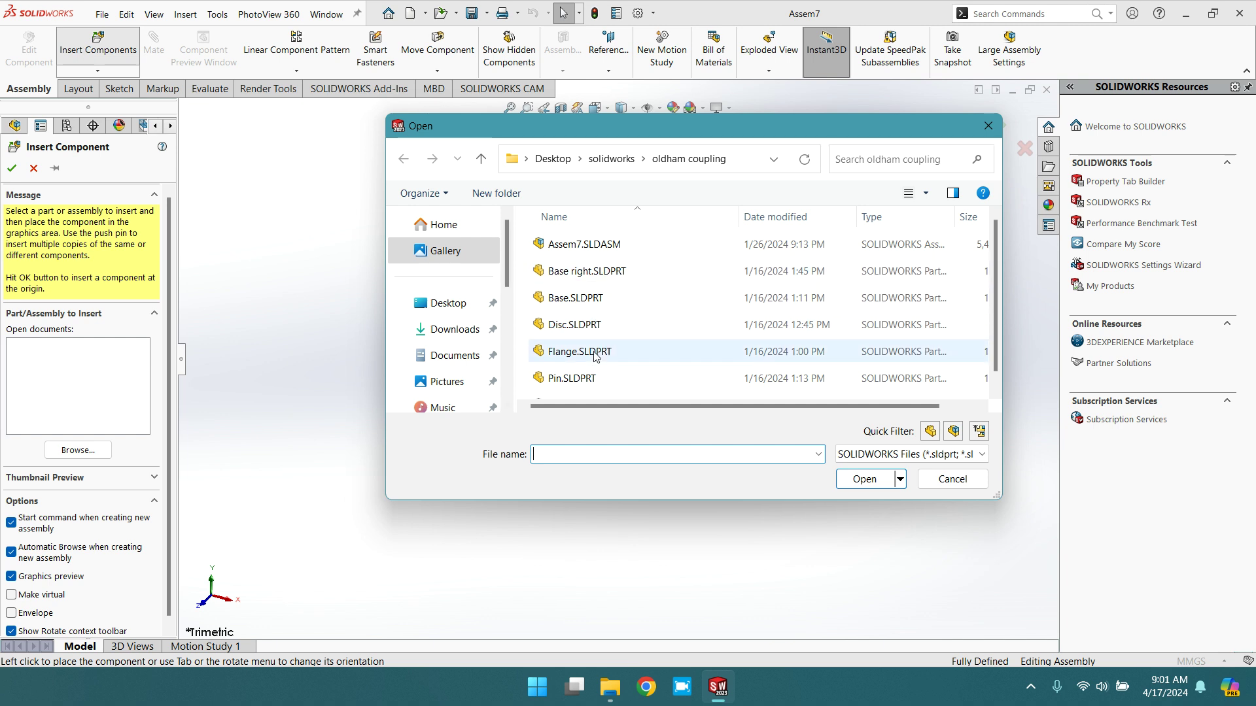
mouse_move(579, 352)
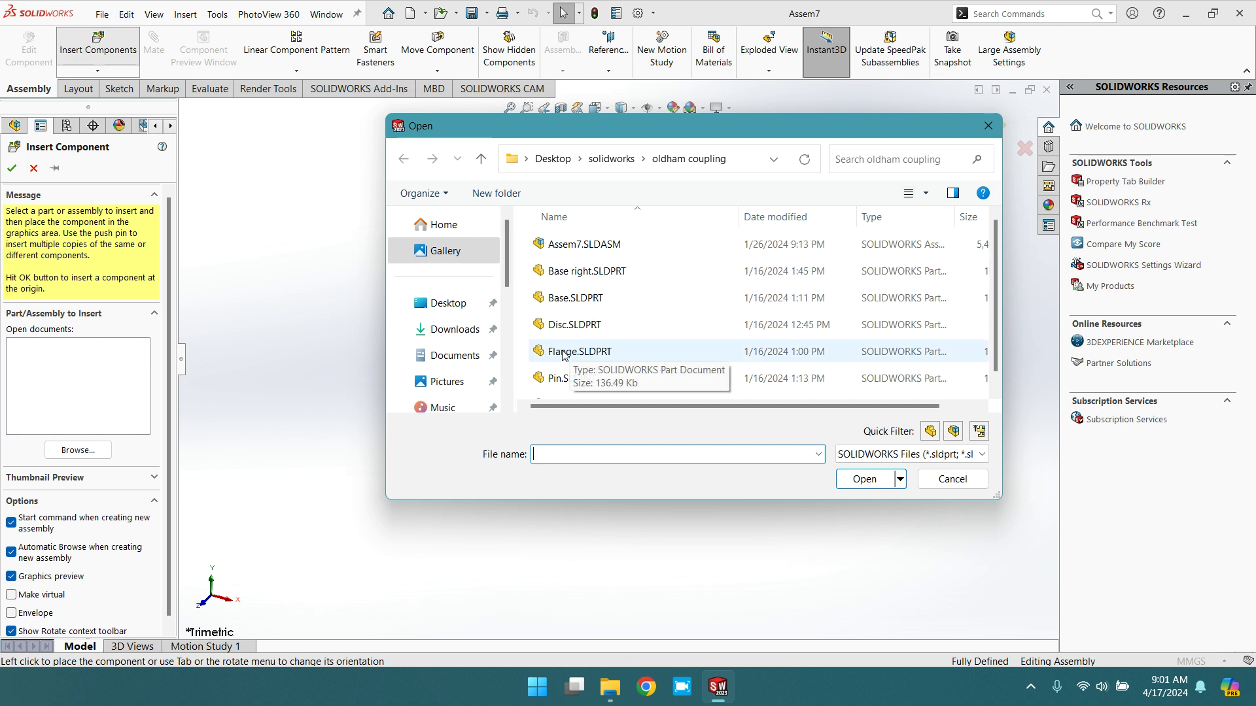
click(575, 354)
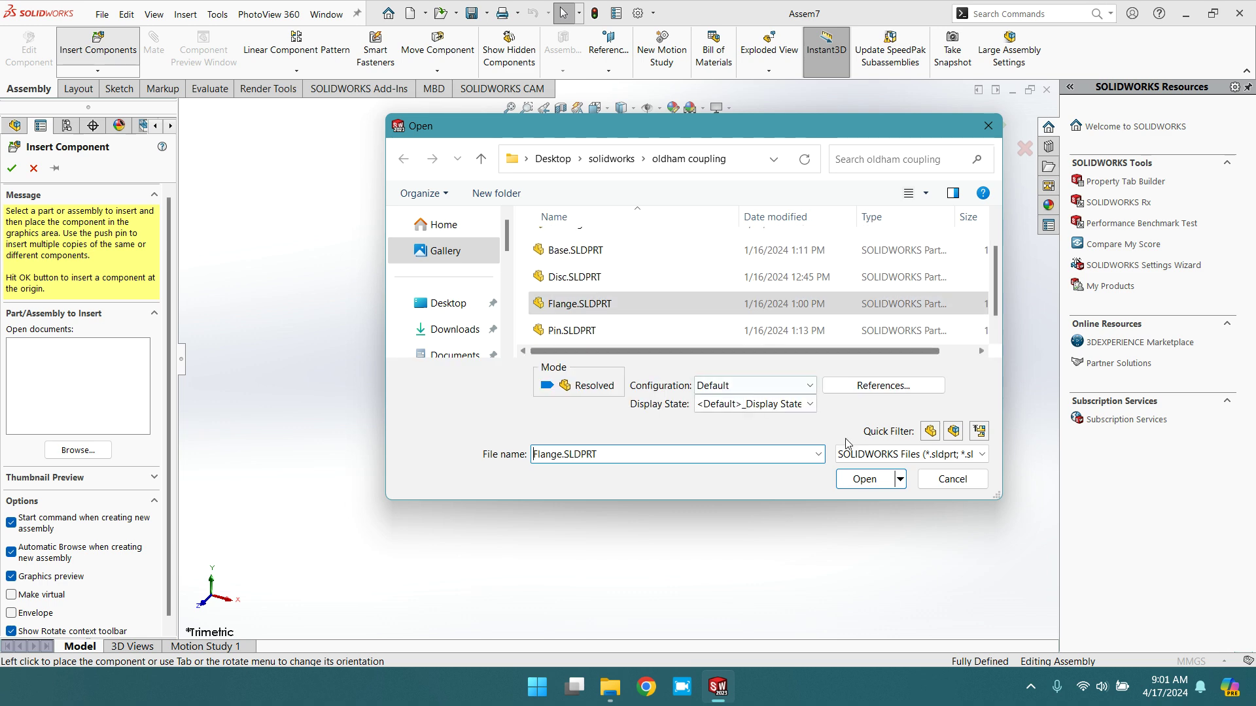
click(864, 479)
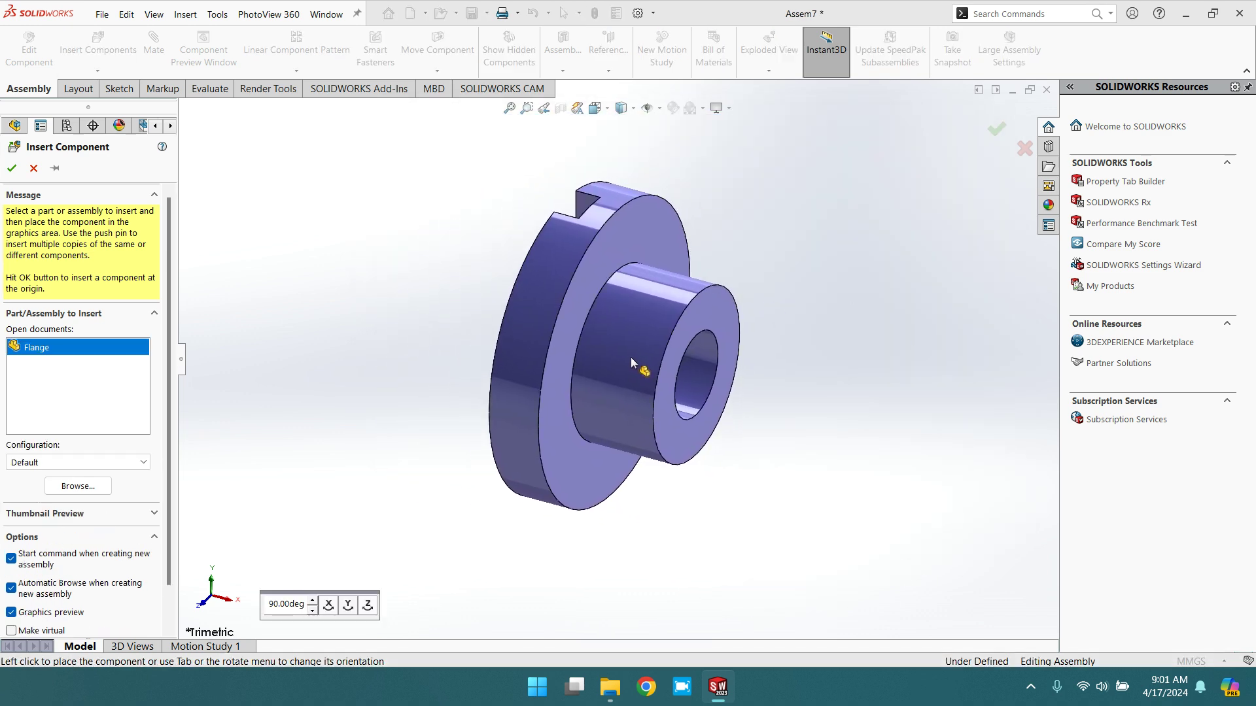
click(631, 358)
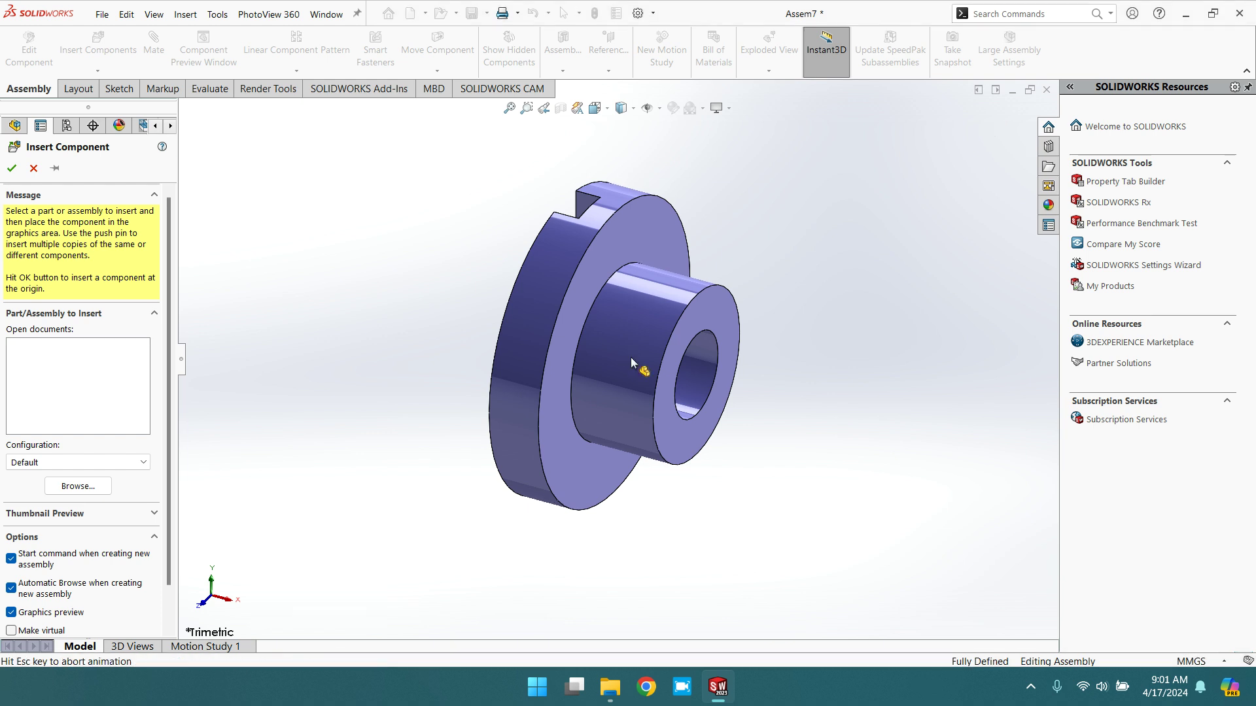
Step: Float the Flange, move it slightly left, then fix it again and confirm it won't drag
right_click(611, 234)
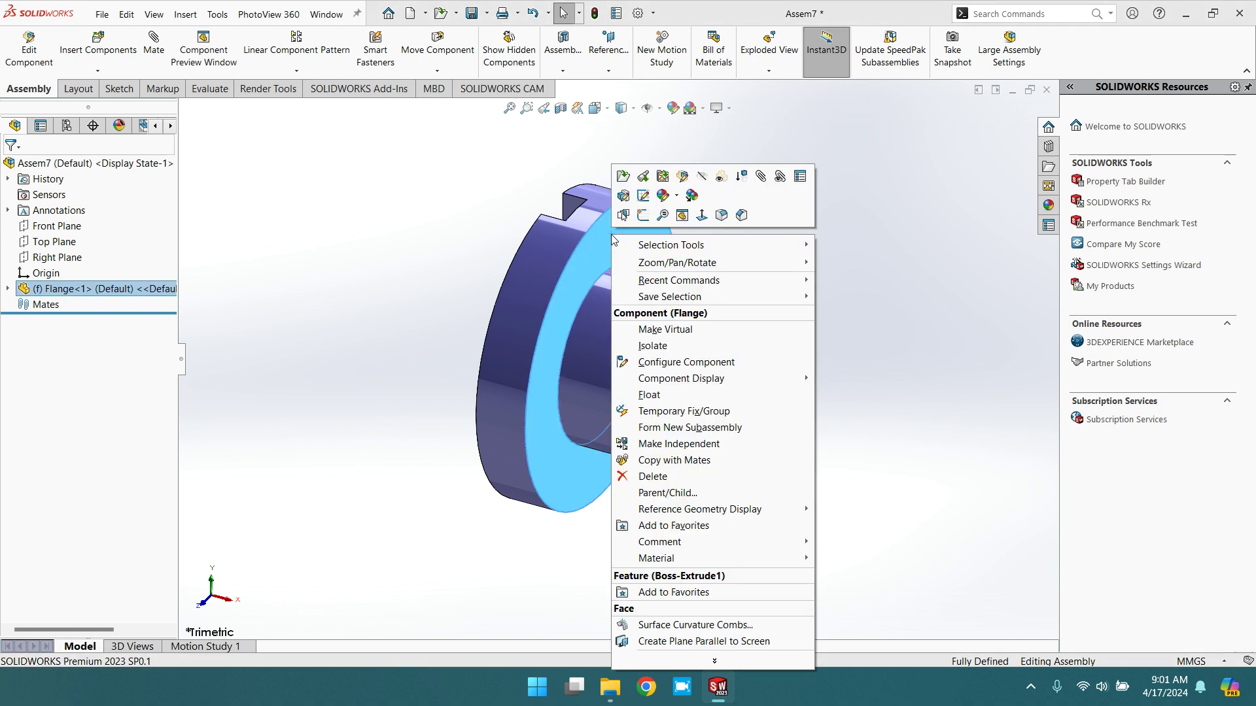
click(681, 395)
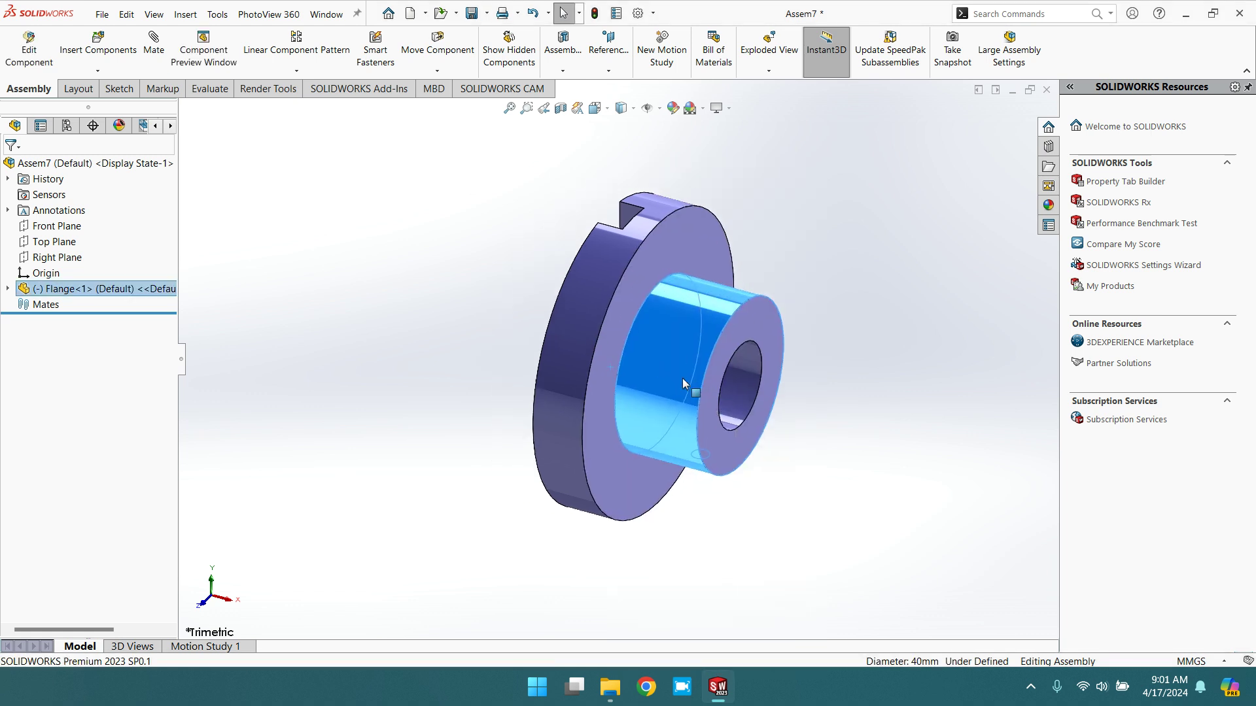
mouse_move(682, 378)
mouse_down()
mouse_move(861, 403)
mouse_move(489, 352)
mouse_move(596, 371)
mouse_move(584, 329)
mouse_up()
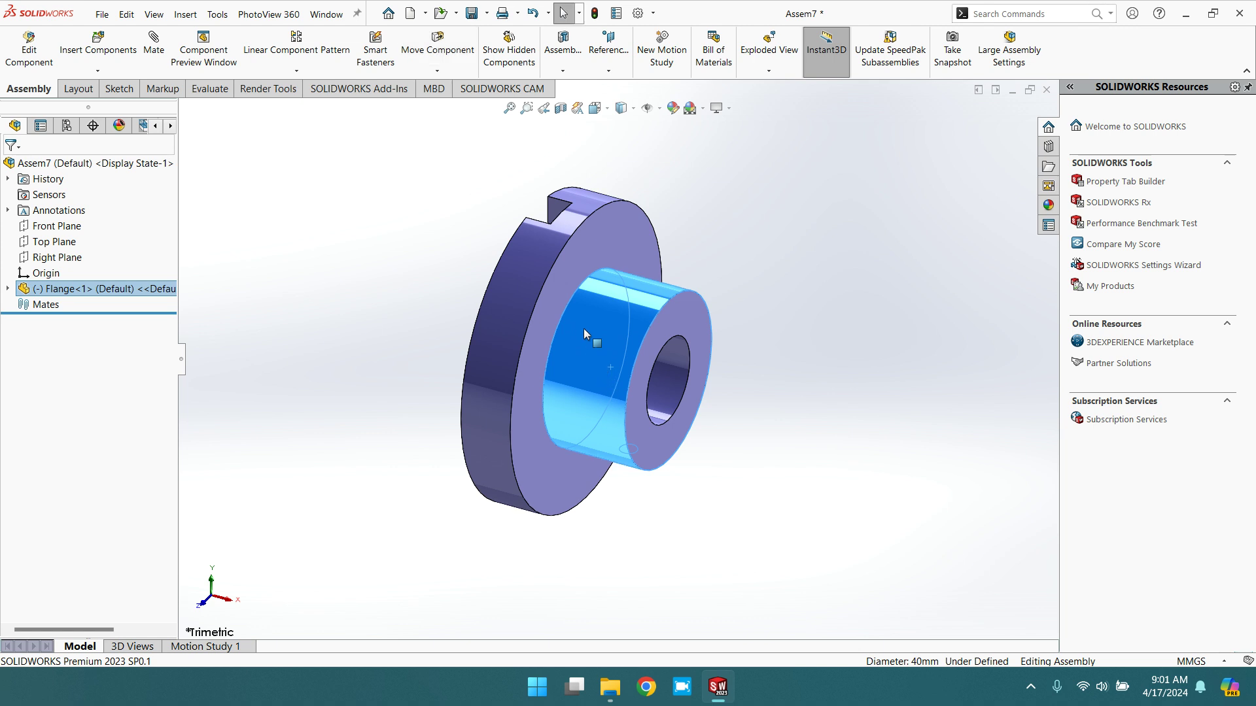
right_click(584, 329)
click(626, 415)
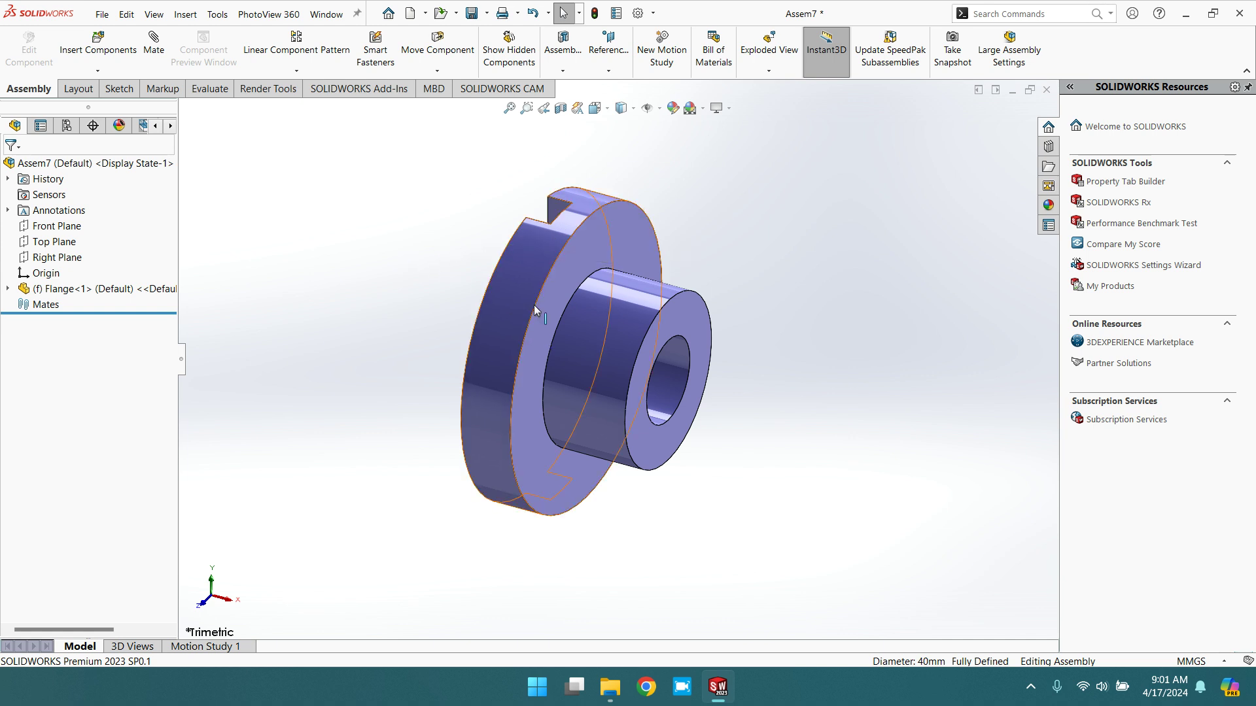
drag(581, 336, 300, 336)
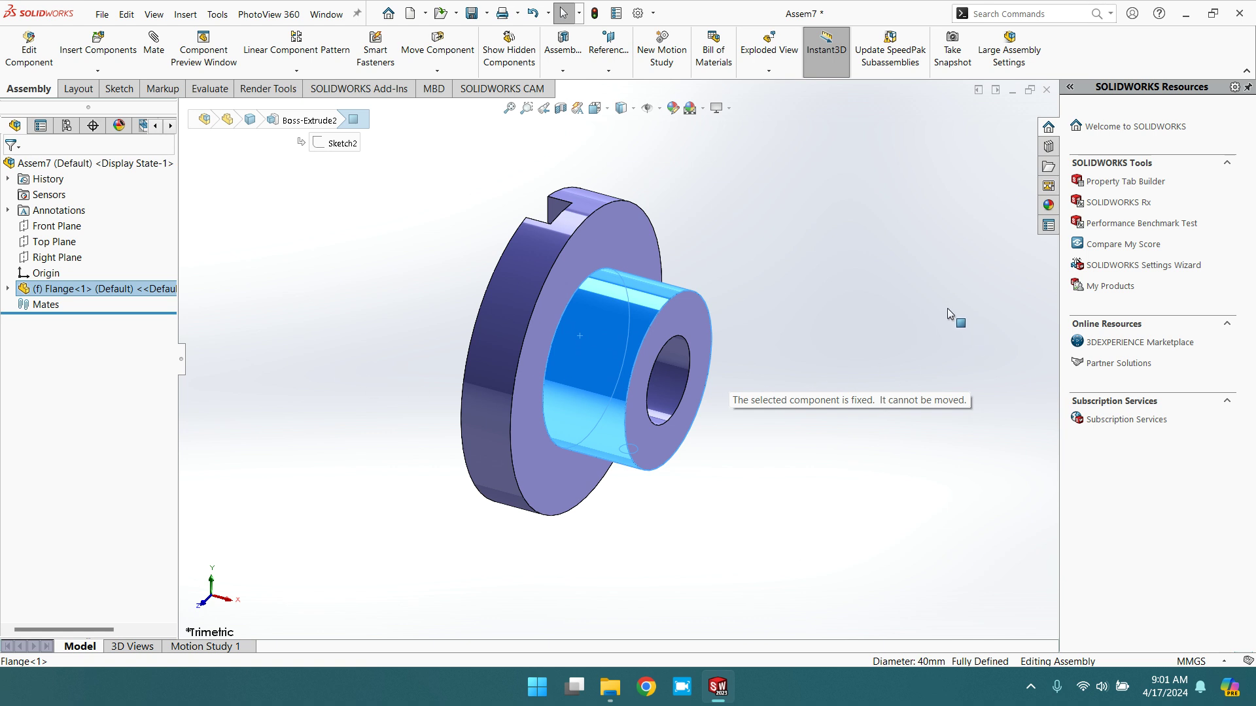
click(684, 253)
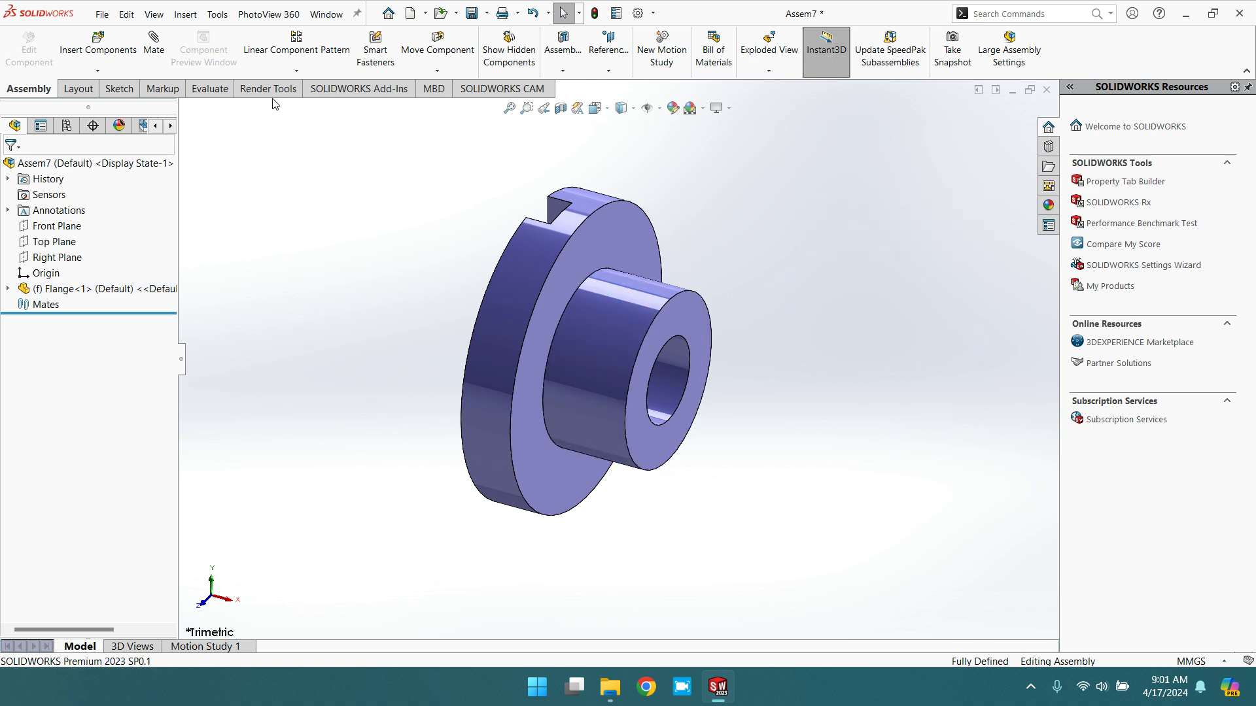
Step: Switch the background to the Plain White scene, cancelling a brief mate attempt
click(703, 109)
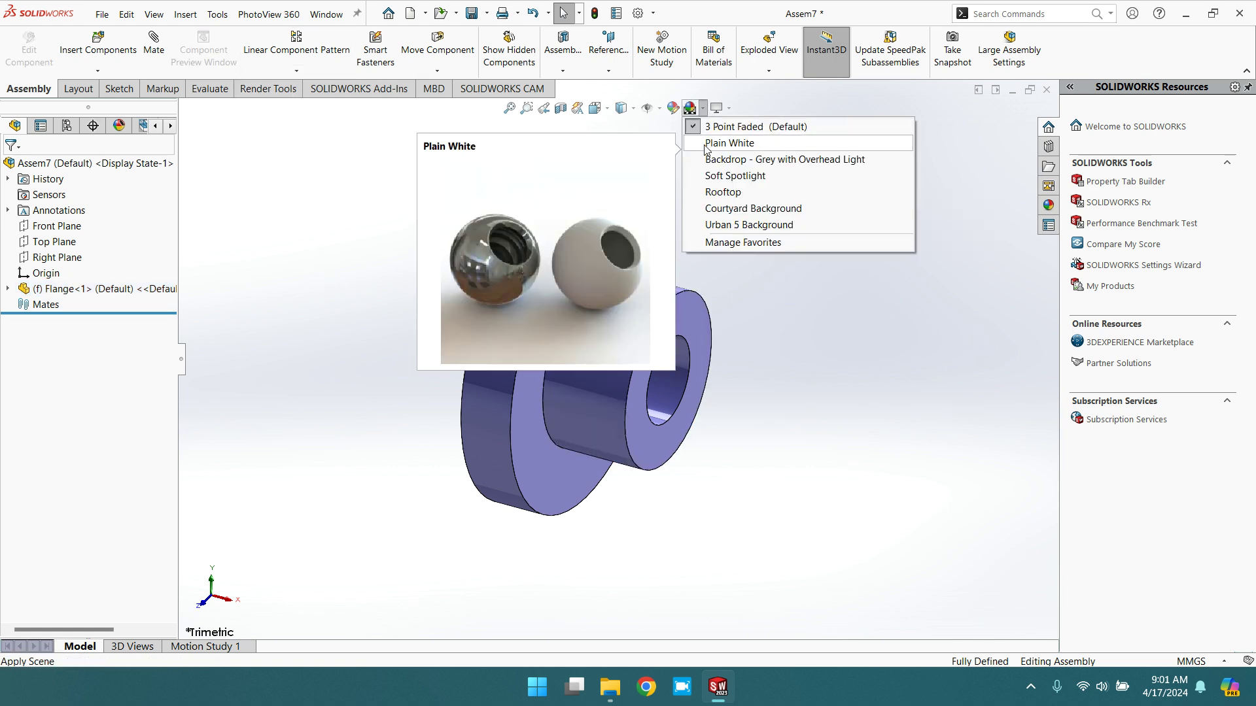
click(706, 144)
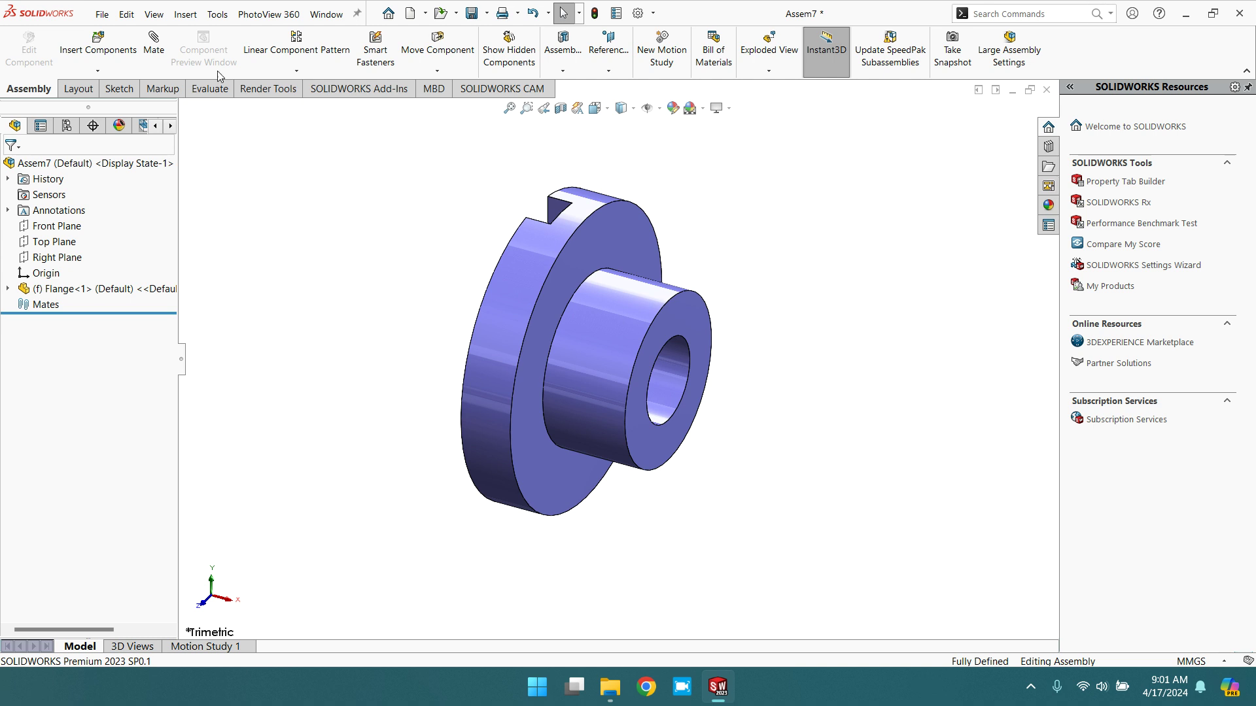
click(152, 45)
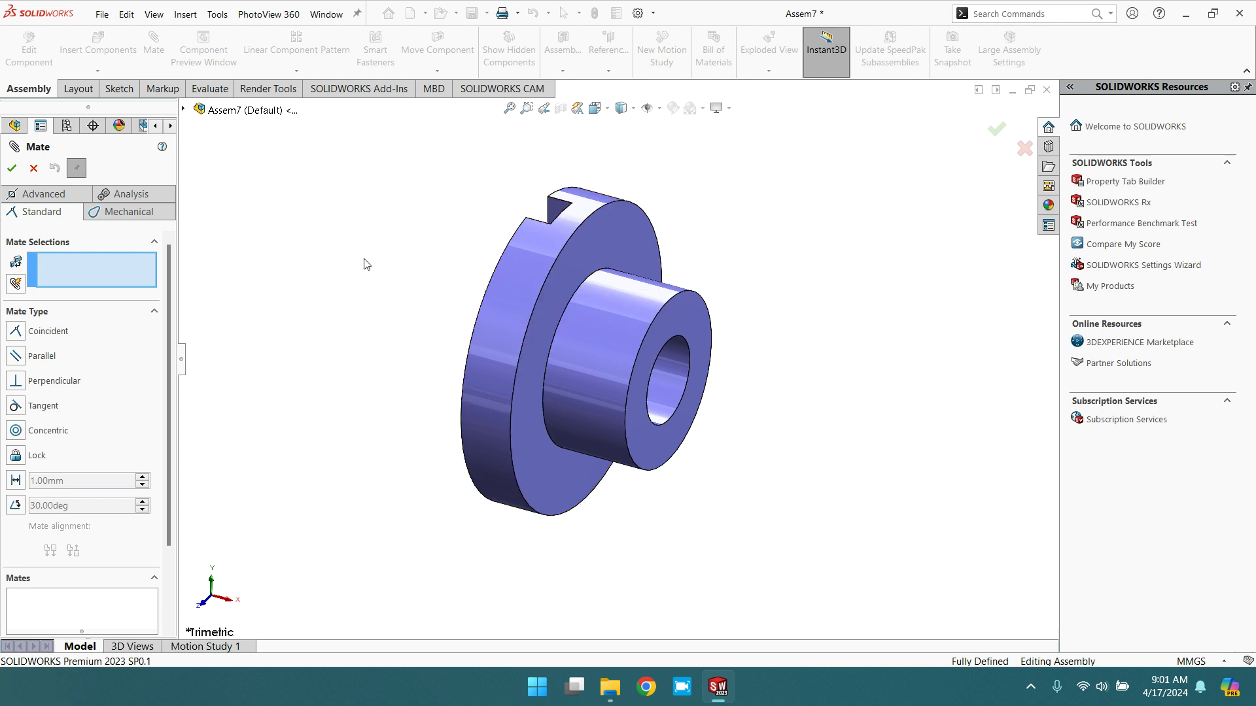
click(34, 170)
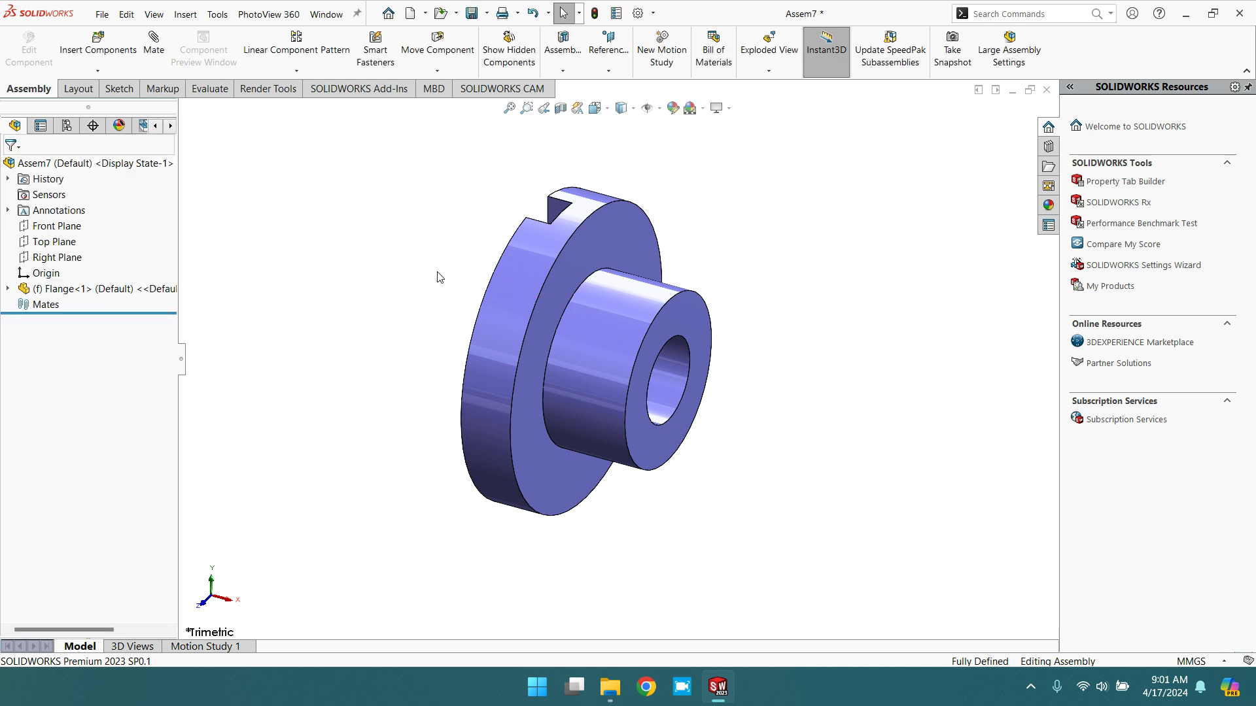
click(49, 274)
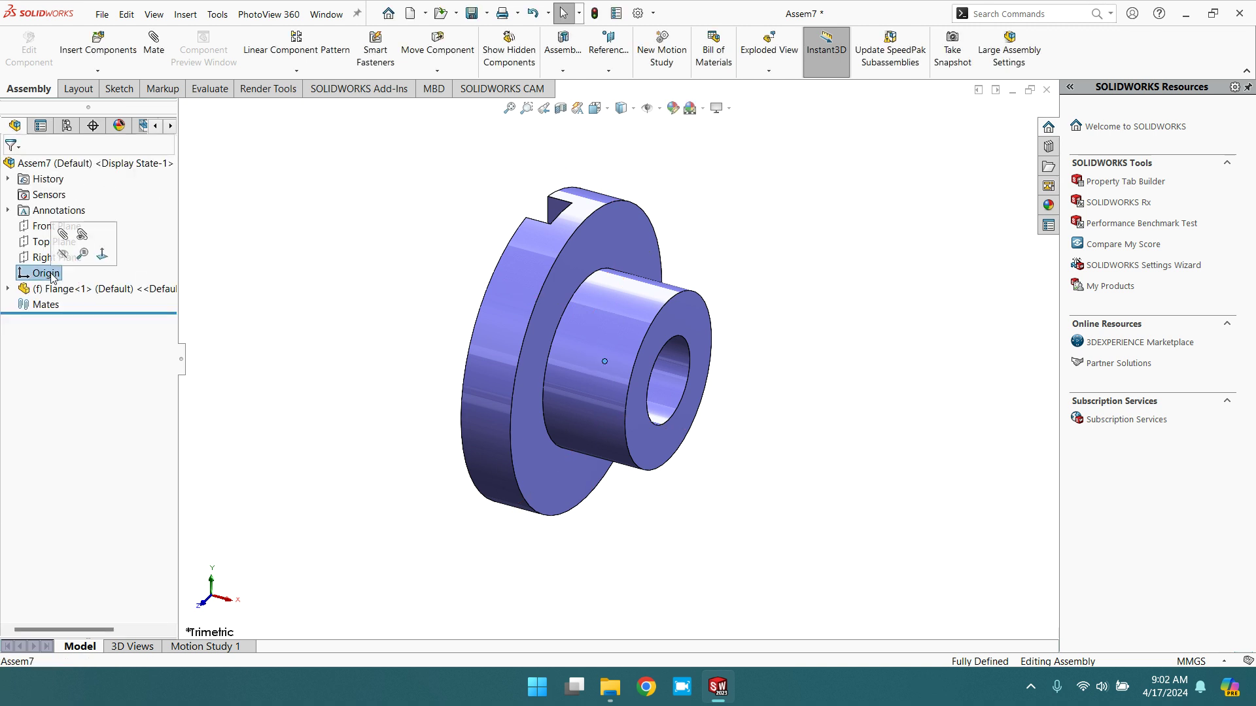
click(312, 283)
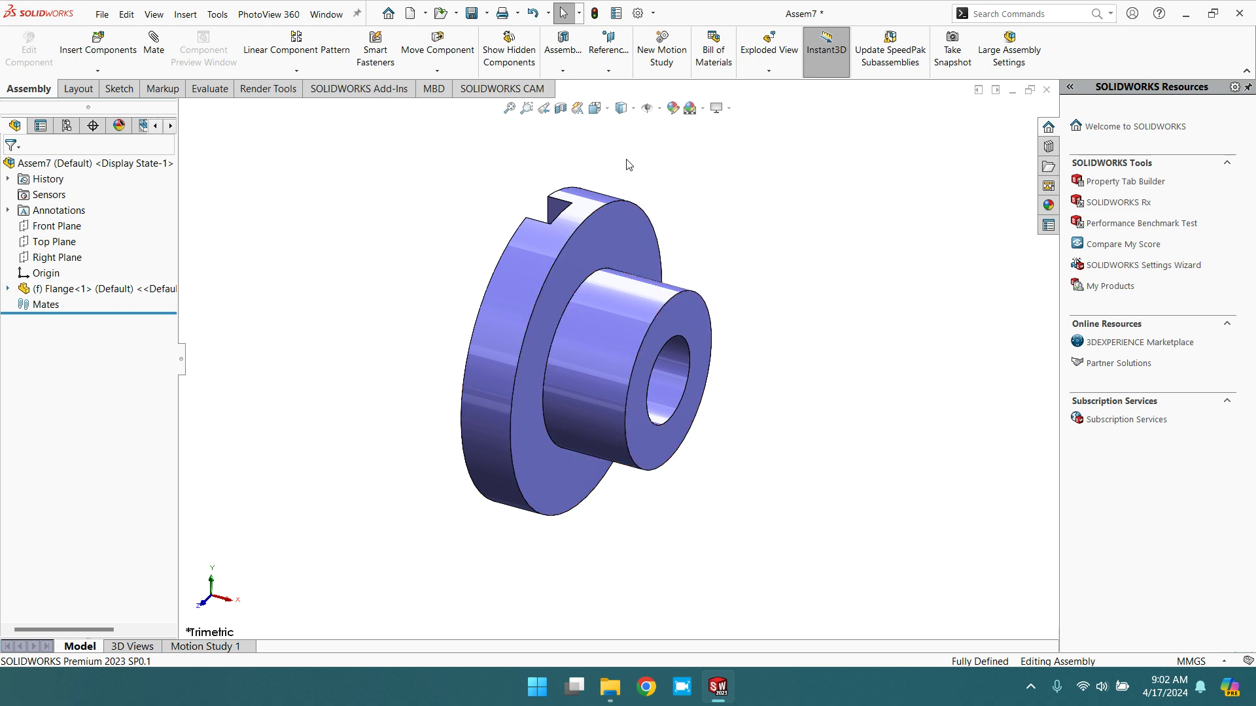
Step: Turn on View Origins and check the assembly and Flange origins on the model
click(660, 107)
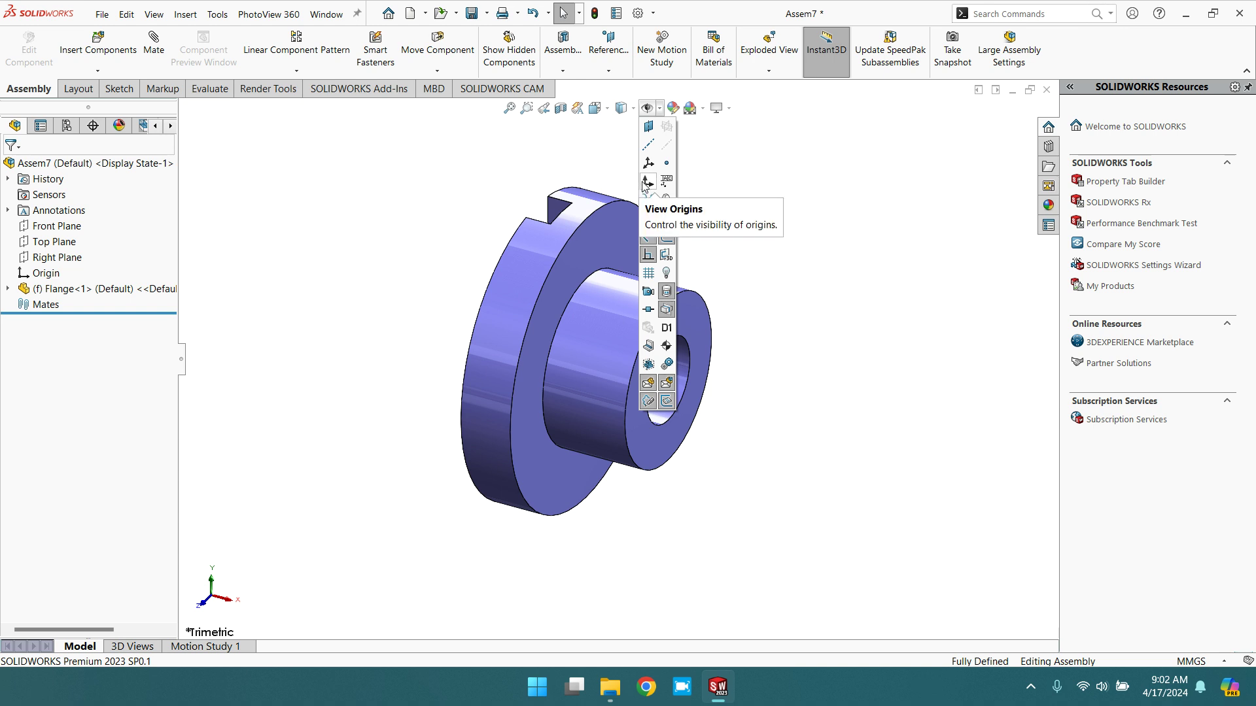
click(647, 183)
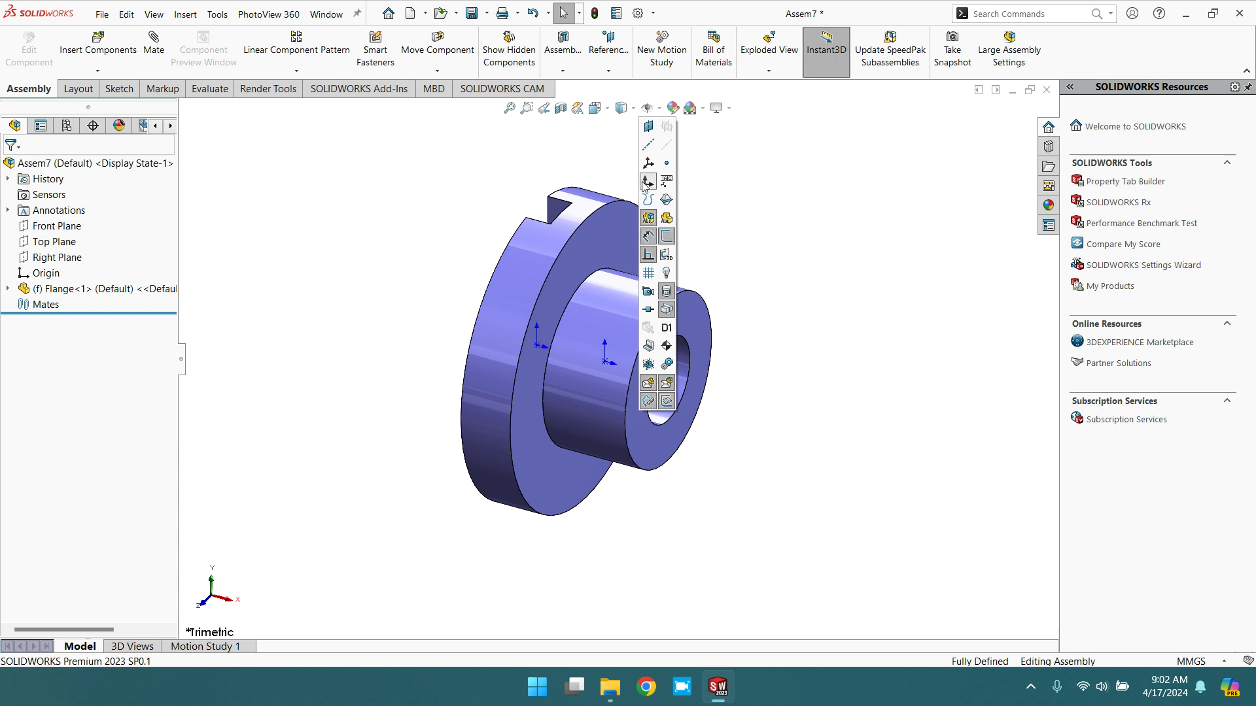
click(605, 362)
click(395, 367)
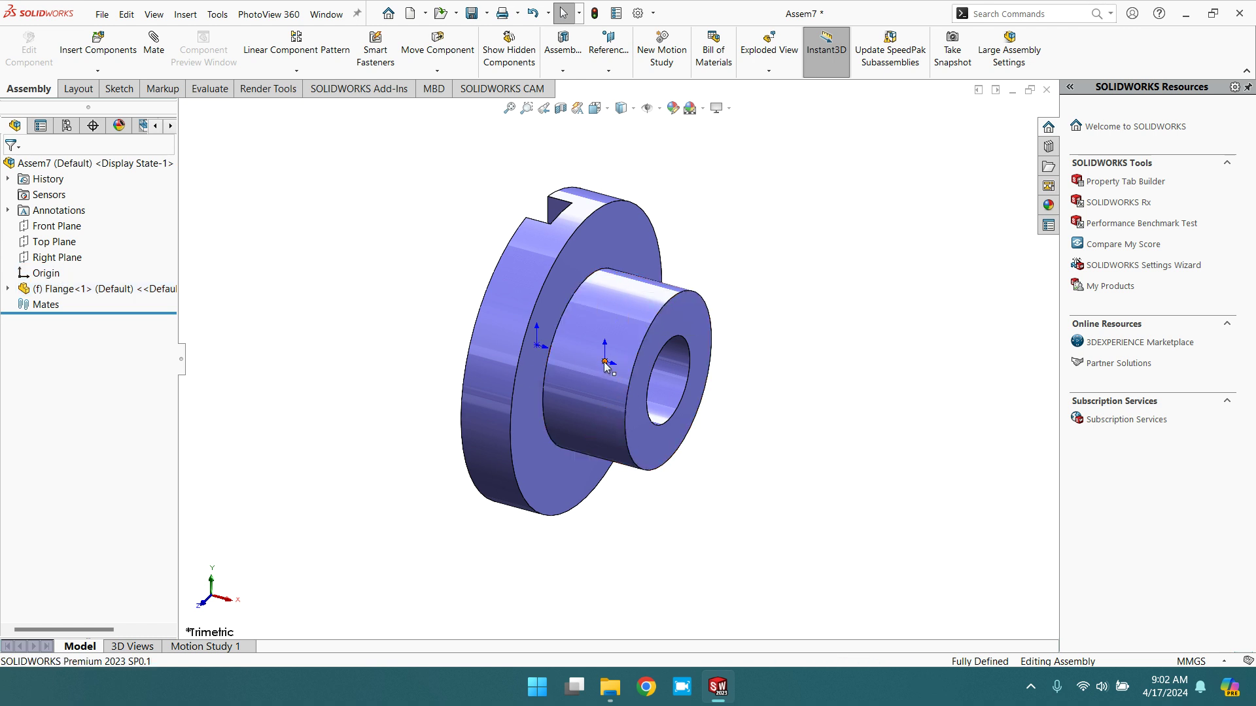
click(605, 362)
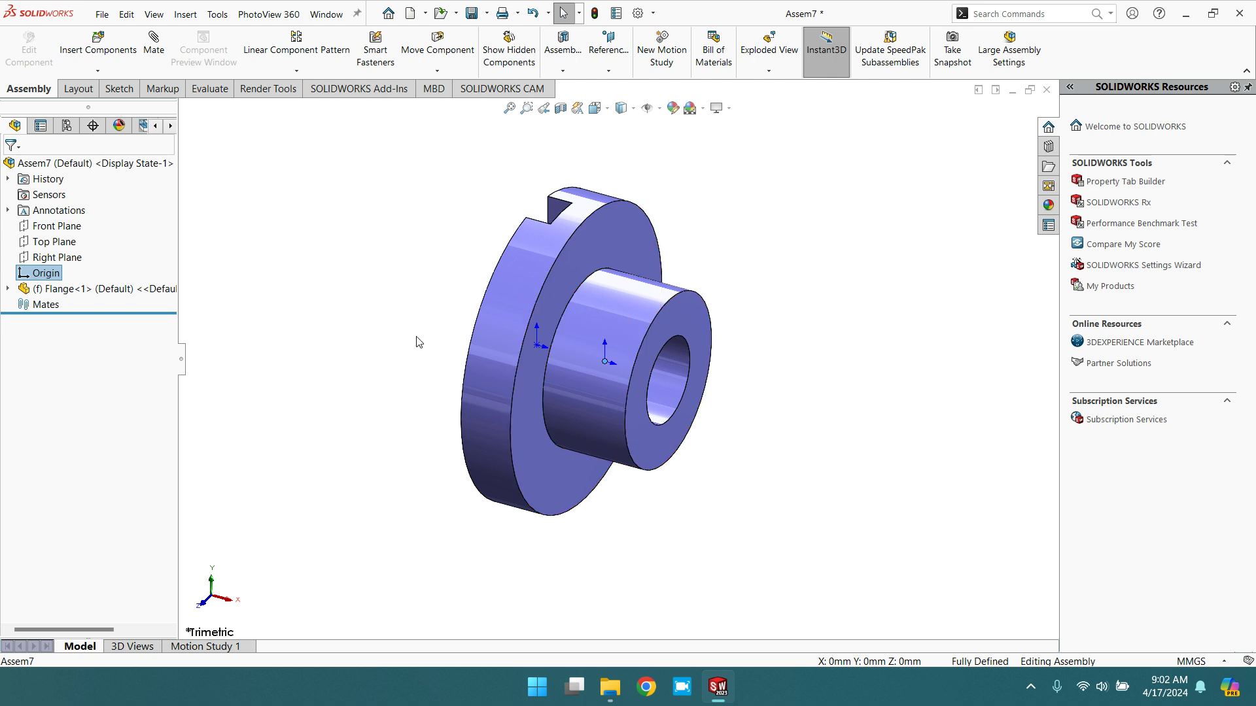
click(539, 348)
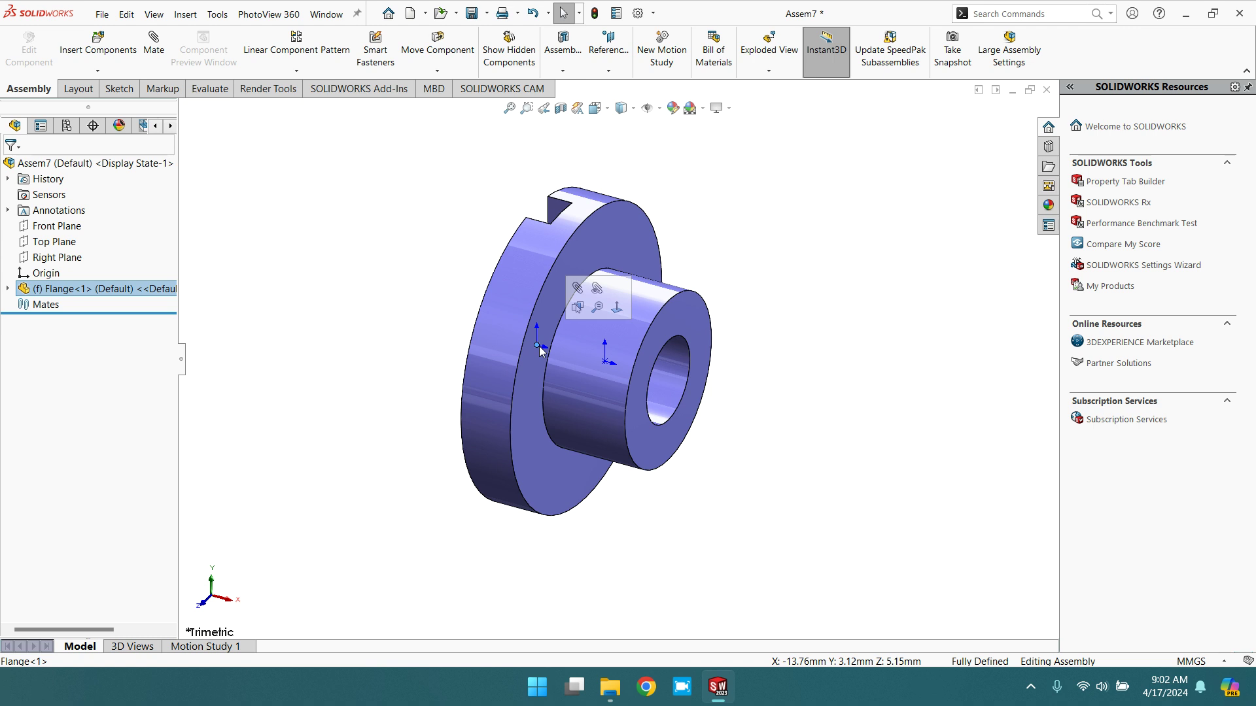
click(739, 373)
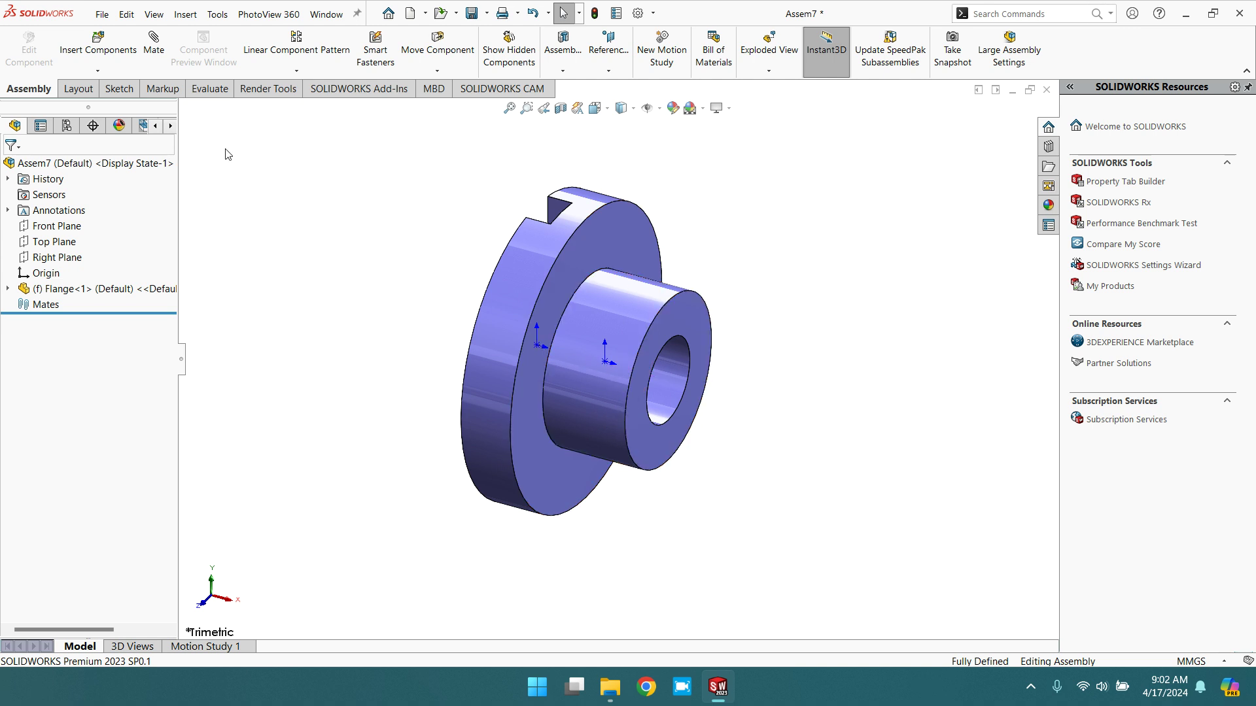
click(163, 48)
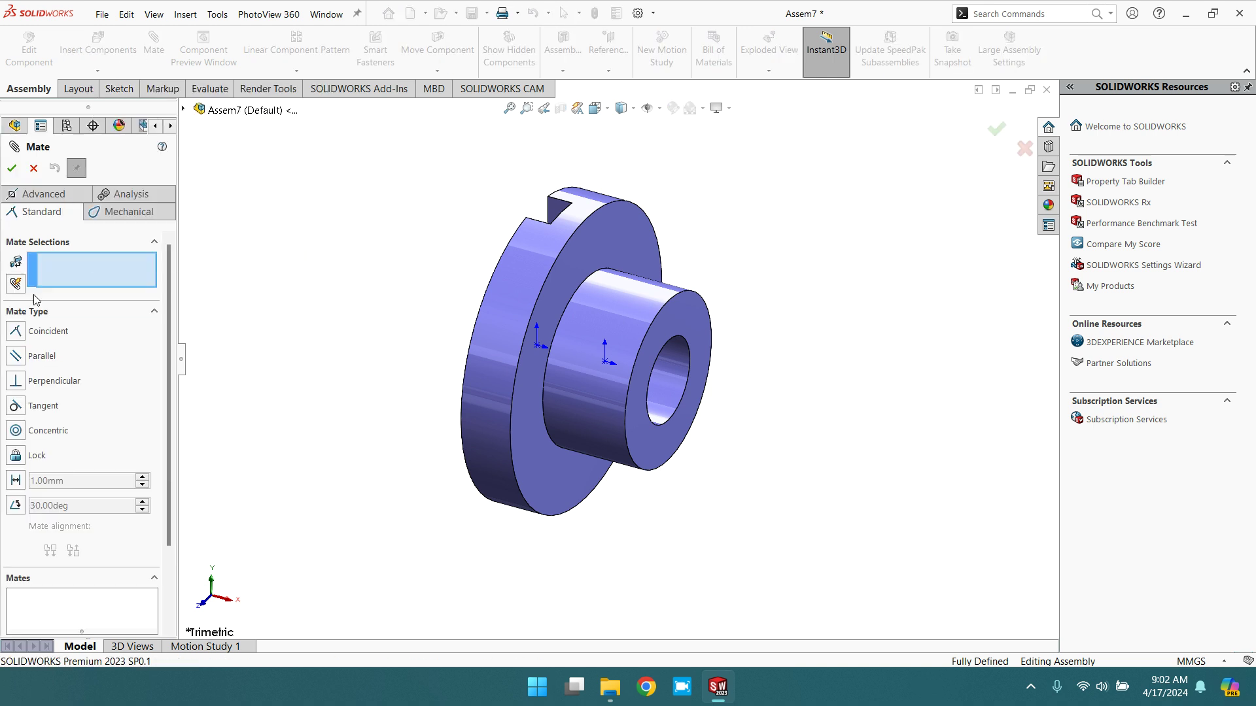
Step: Attempt a coincident mate between the assembly and Flange origins, then cancel the failed mate
click(15, 334)
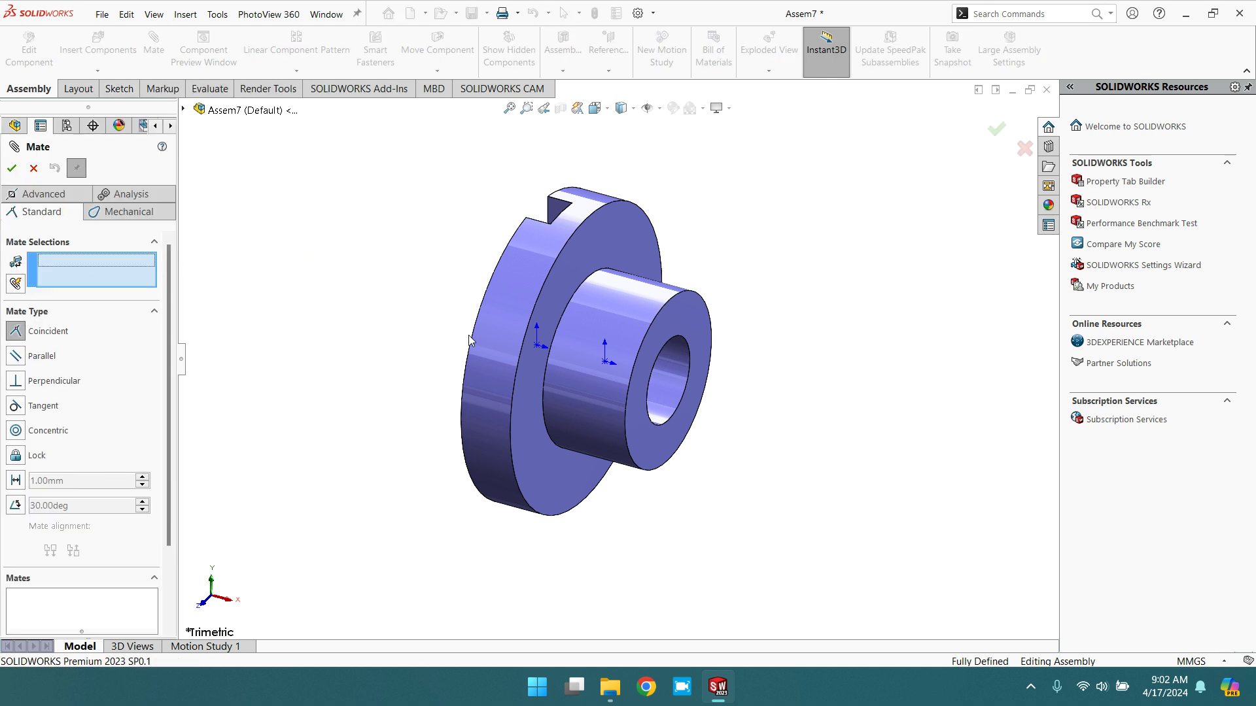
click(605, 362)
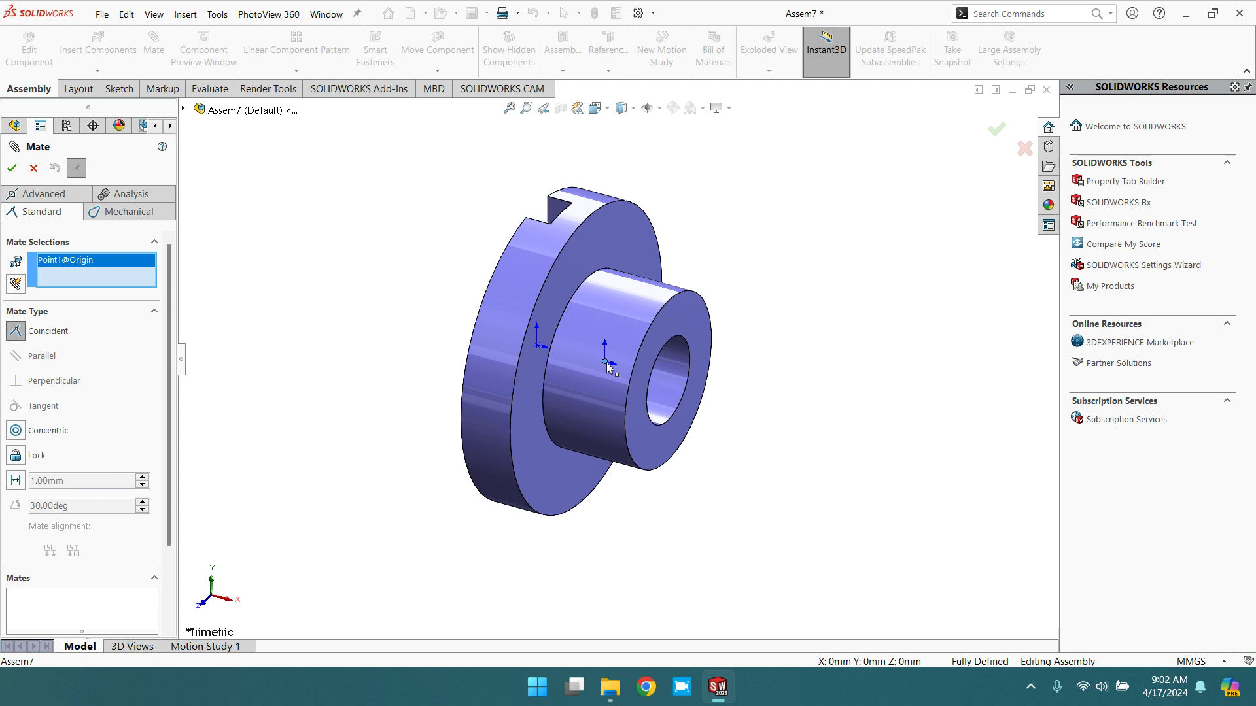
click(537, 346)
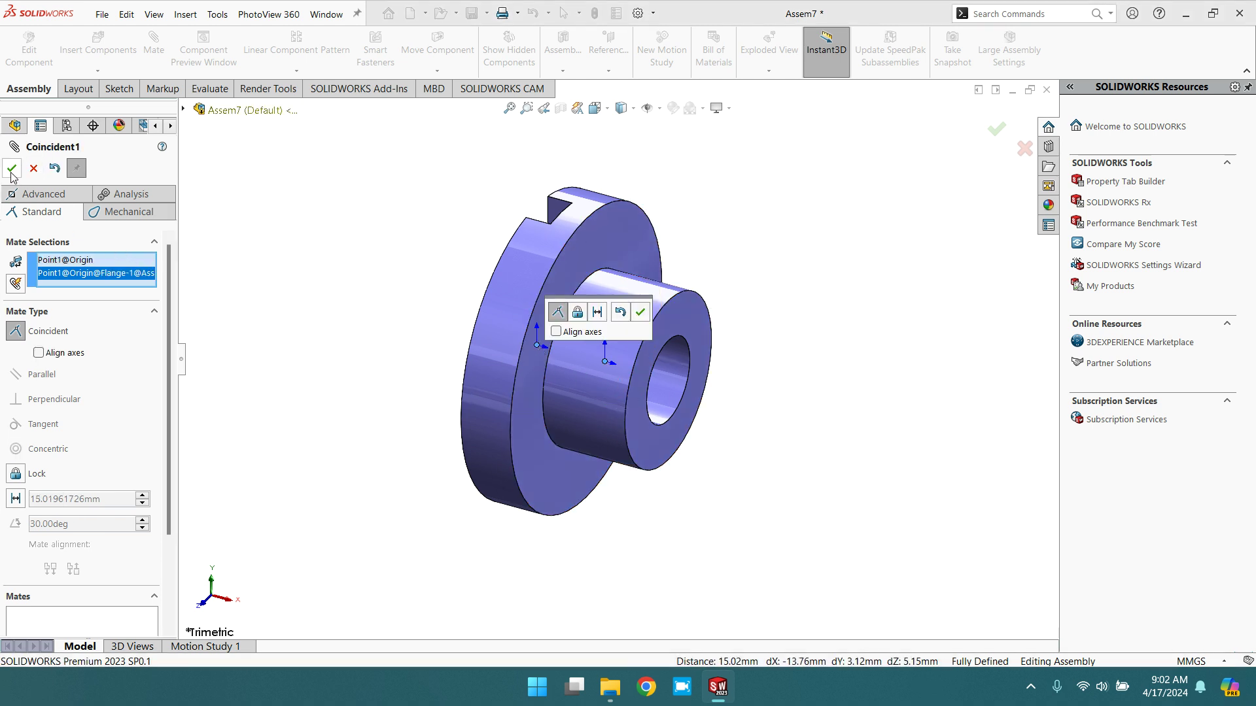
click(11, 171)
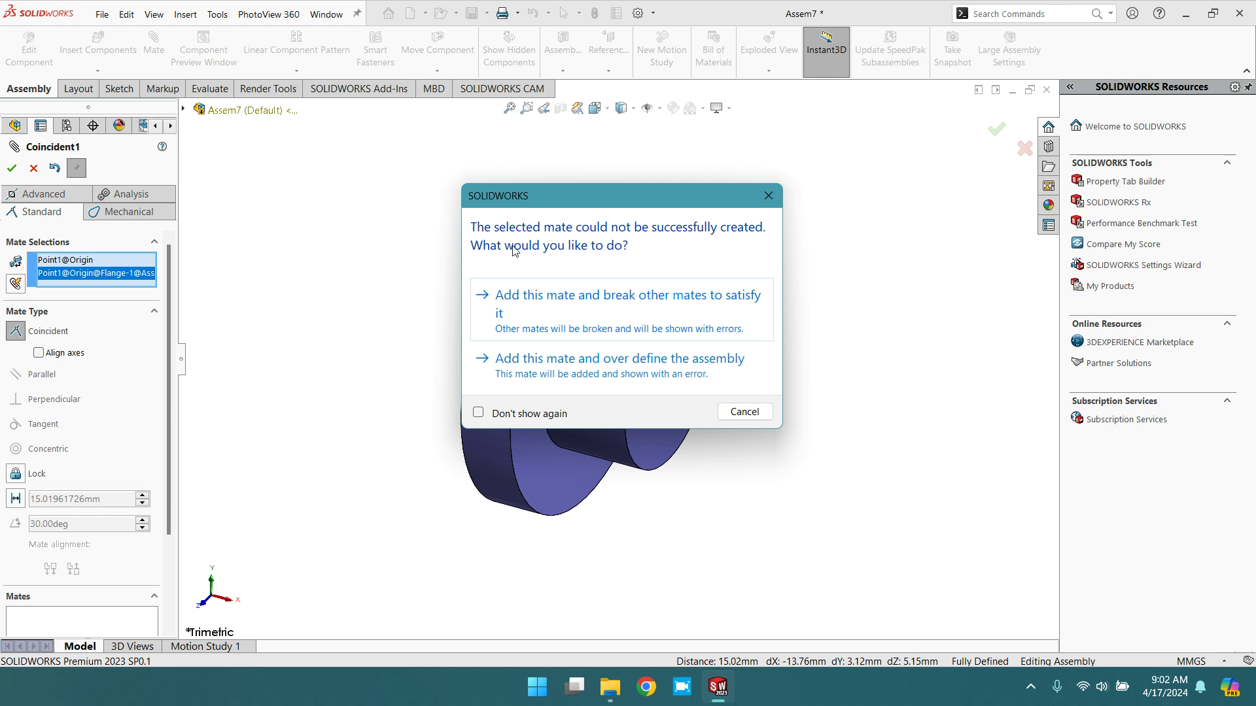
click(745, 412)
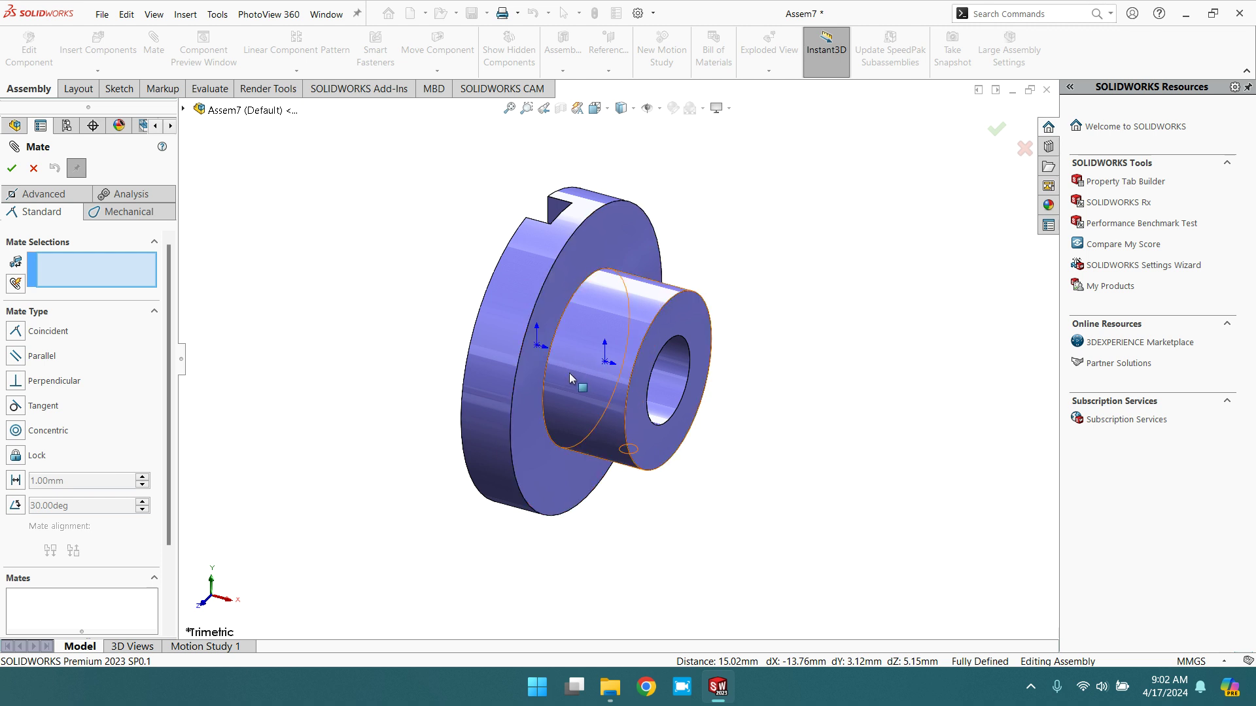
click(11, 169)
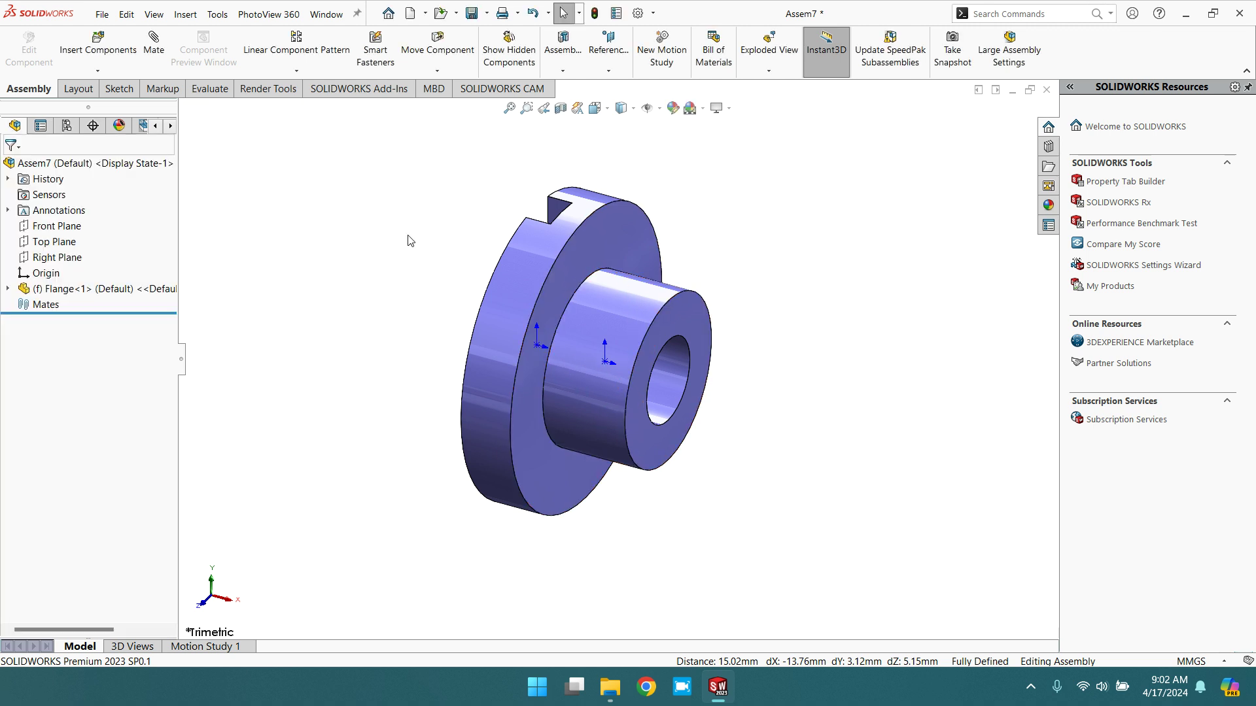
Step: Release the Flange from its fixed state so it floats
click(592, 254)
right_click(591, 253)
key(Escape)
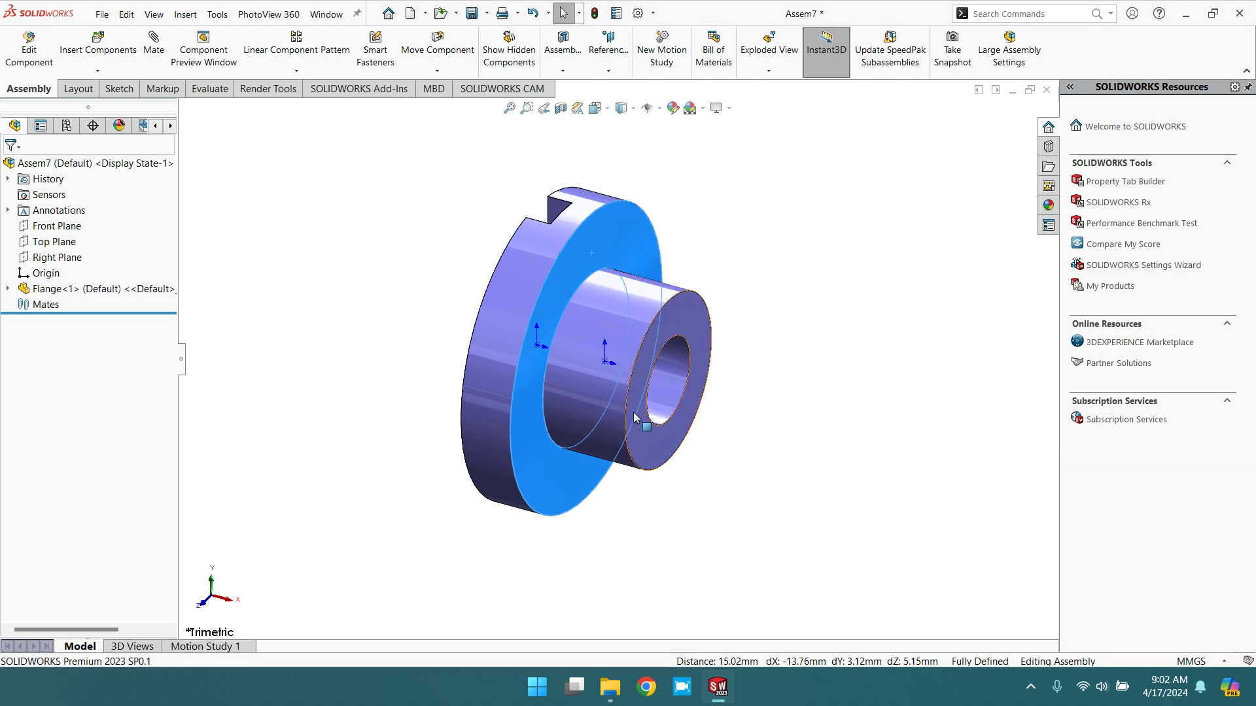
click(277, 150)
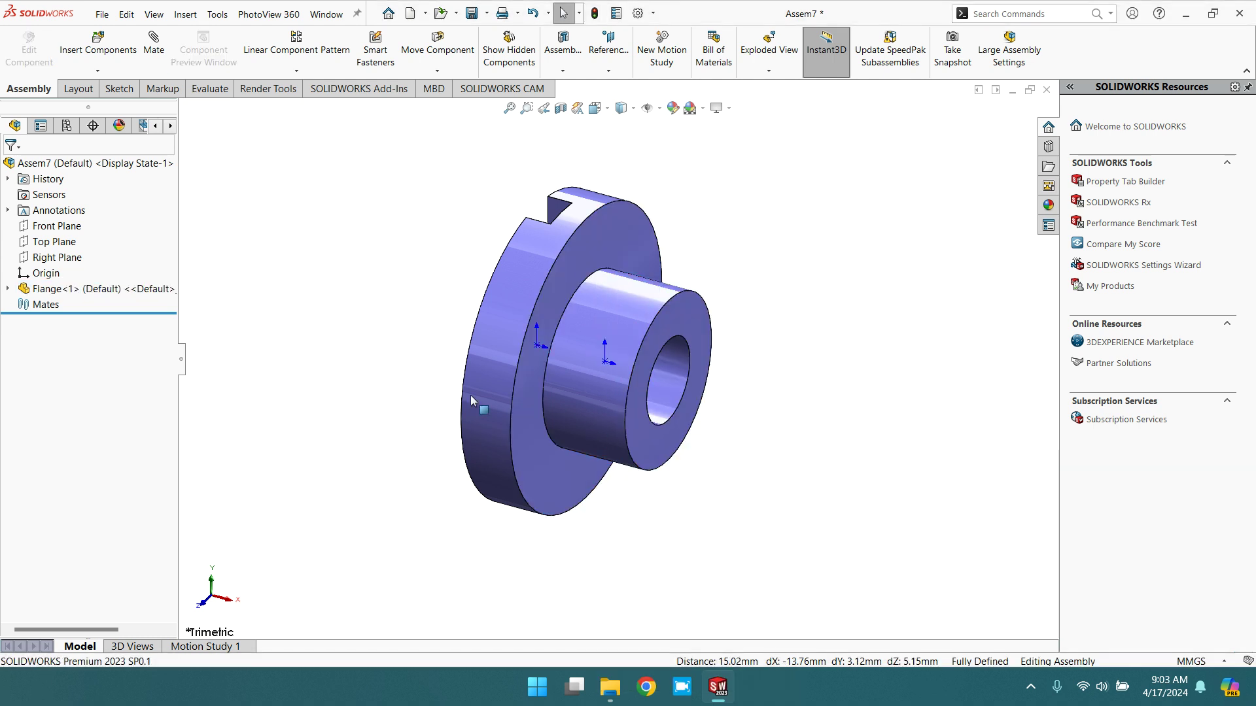
Step: Add a Coincident2 mate between the Flange origin and assembly origin, and check it under Mates
click(153, 53)
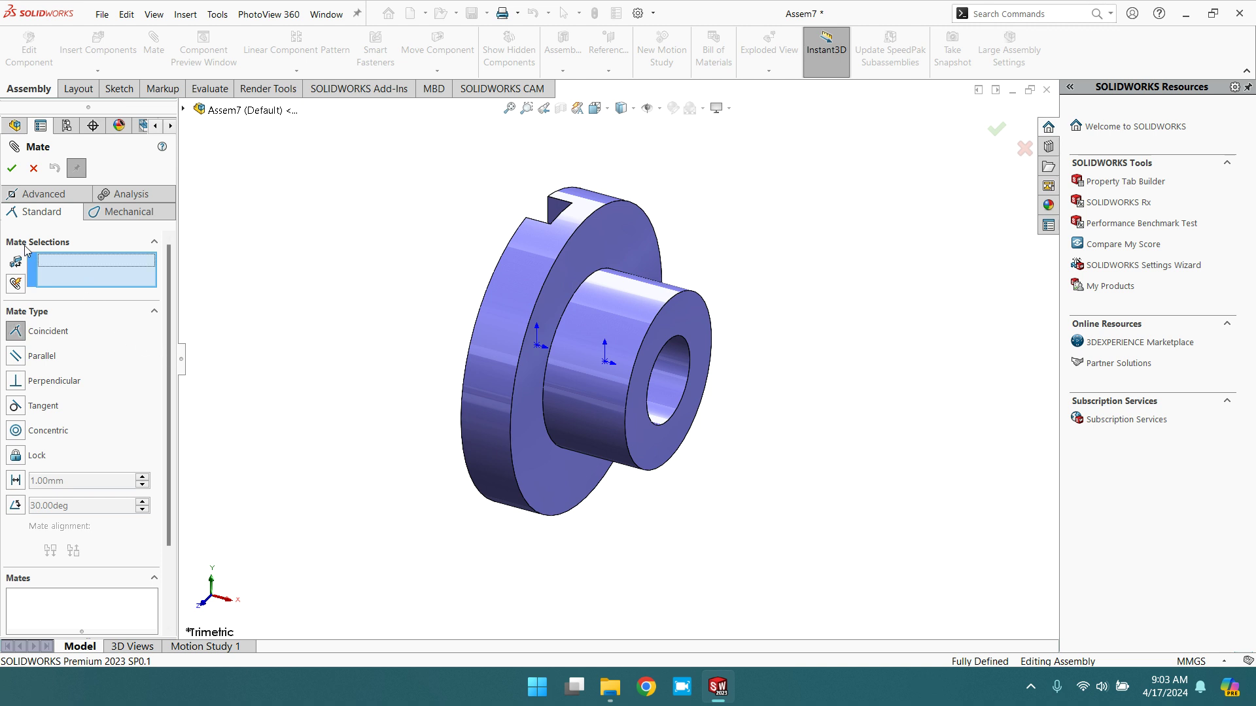
click(605, 362)
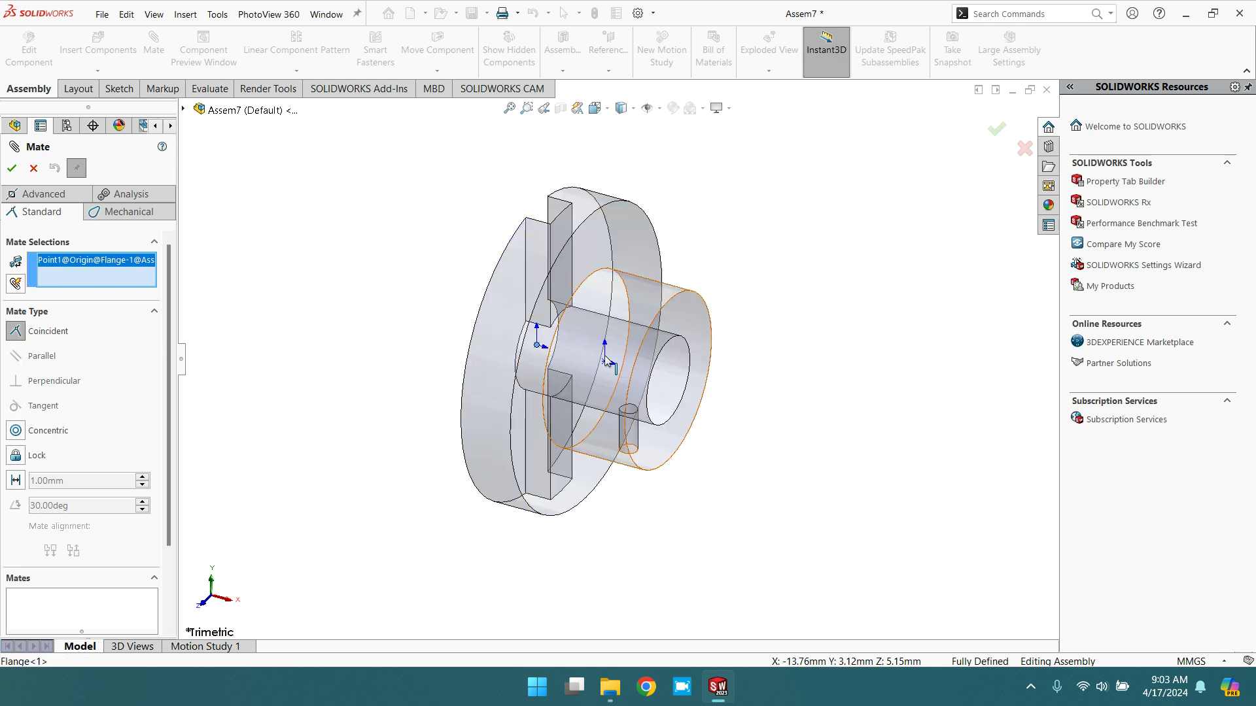
click(605, 363)
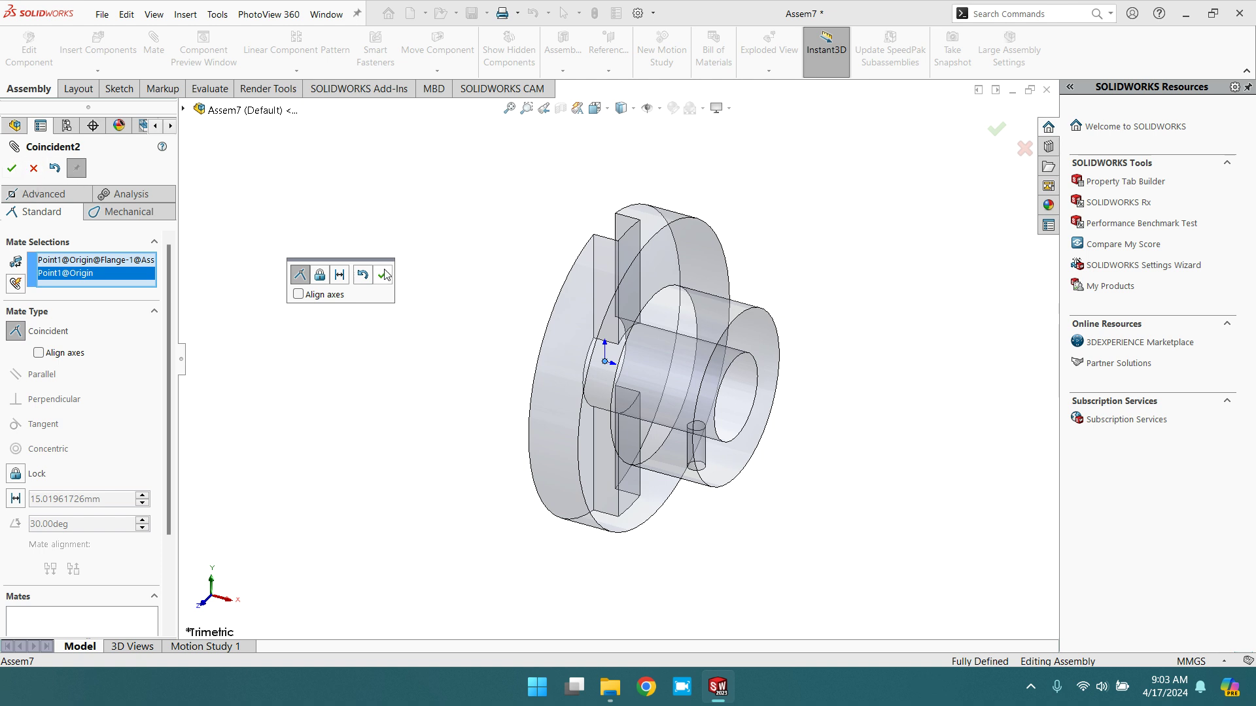
click(383, 276)
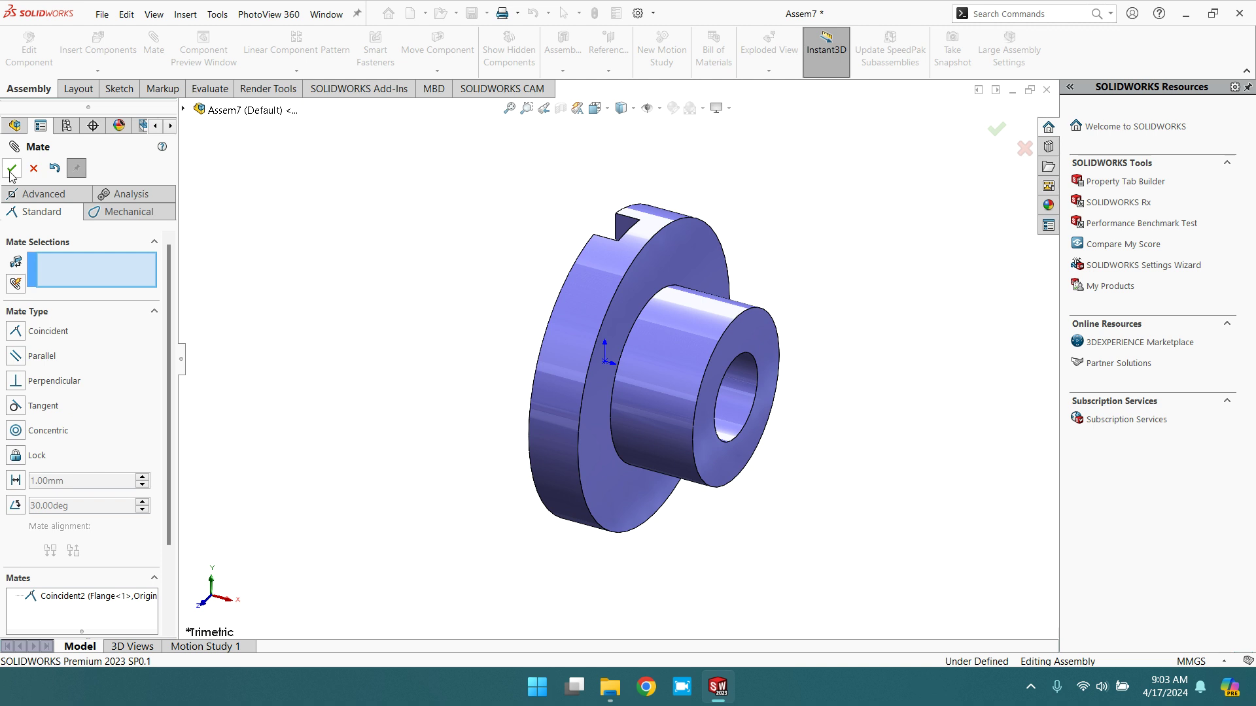
key(Escape)
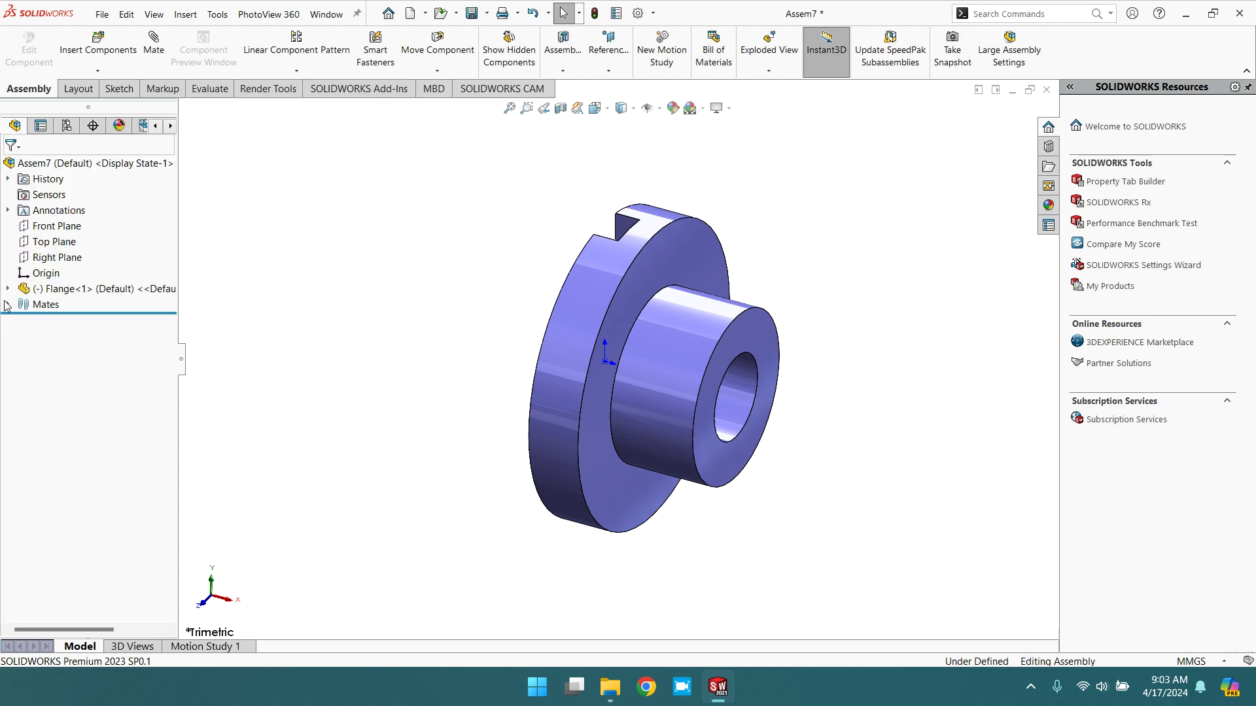
click(9, 305)
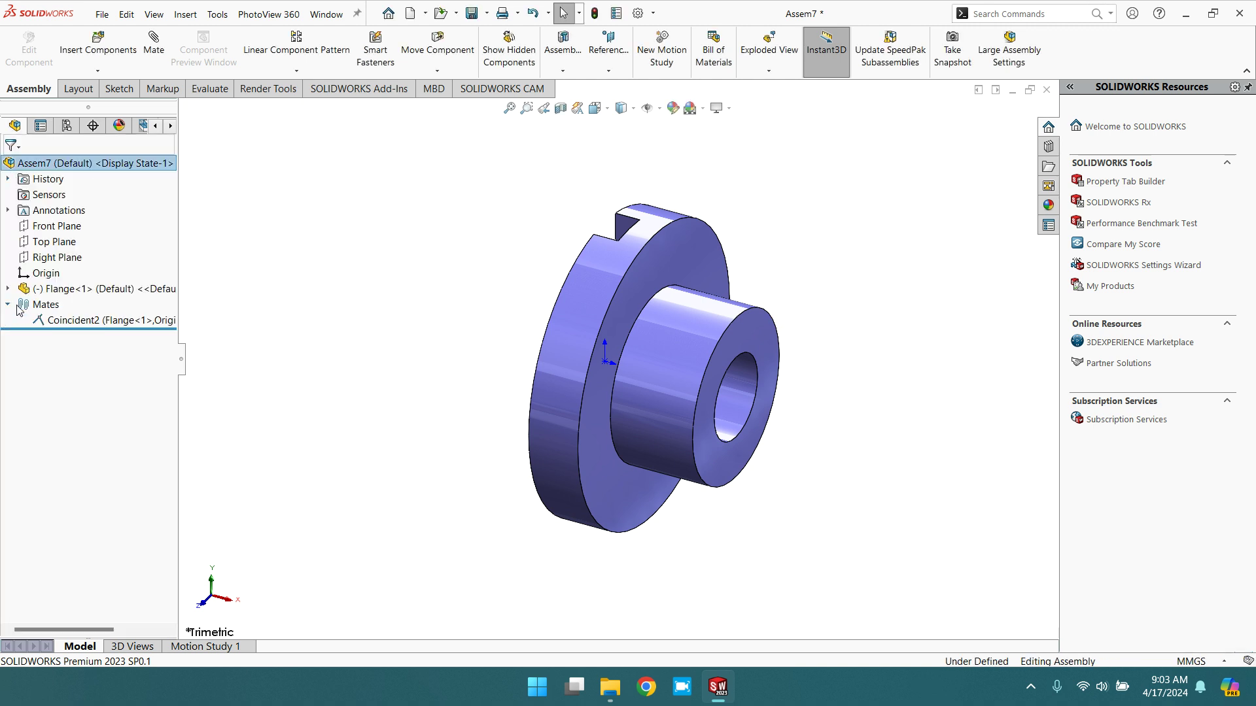
click(79, 322)
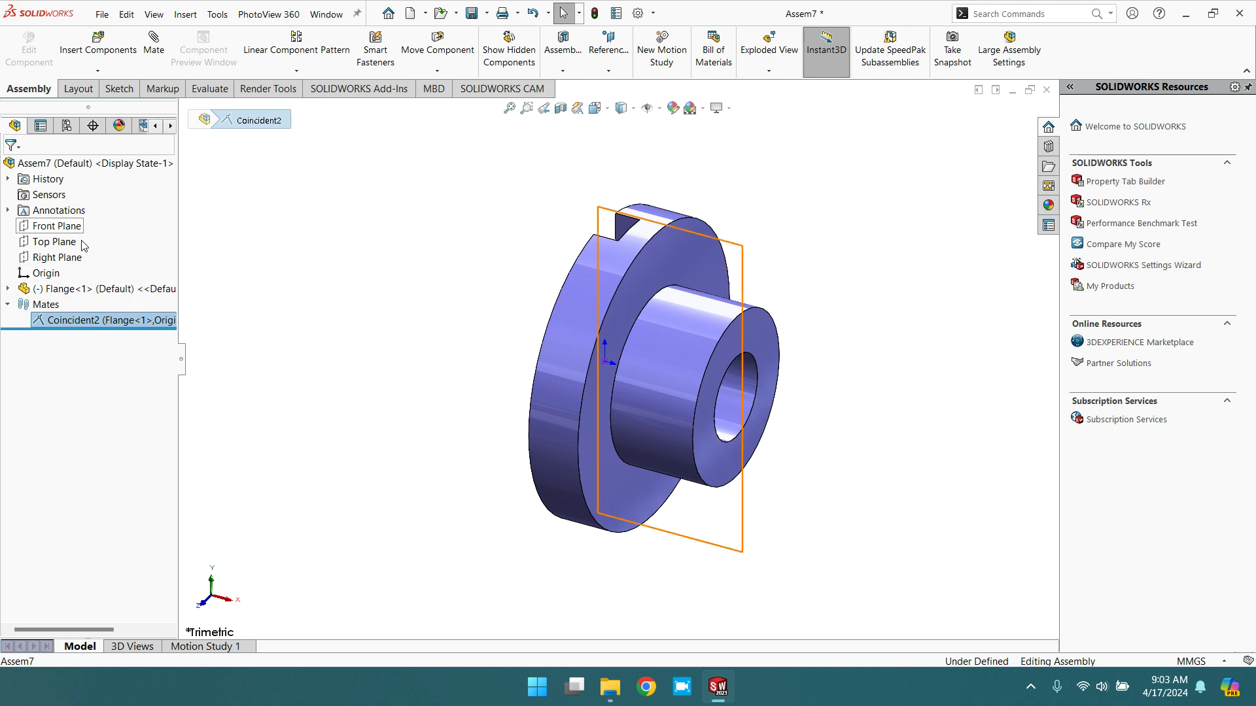
click(101, 59)
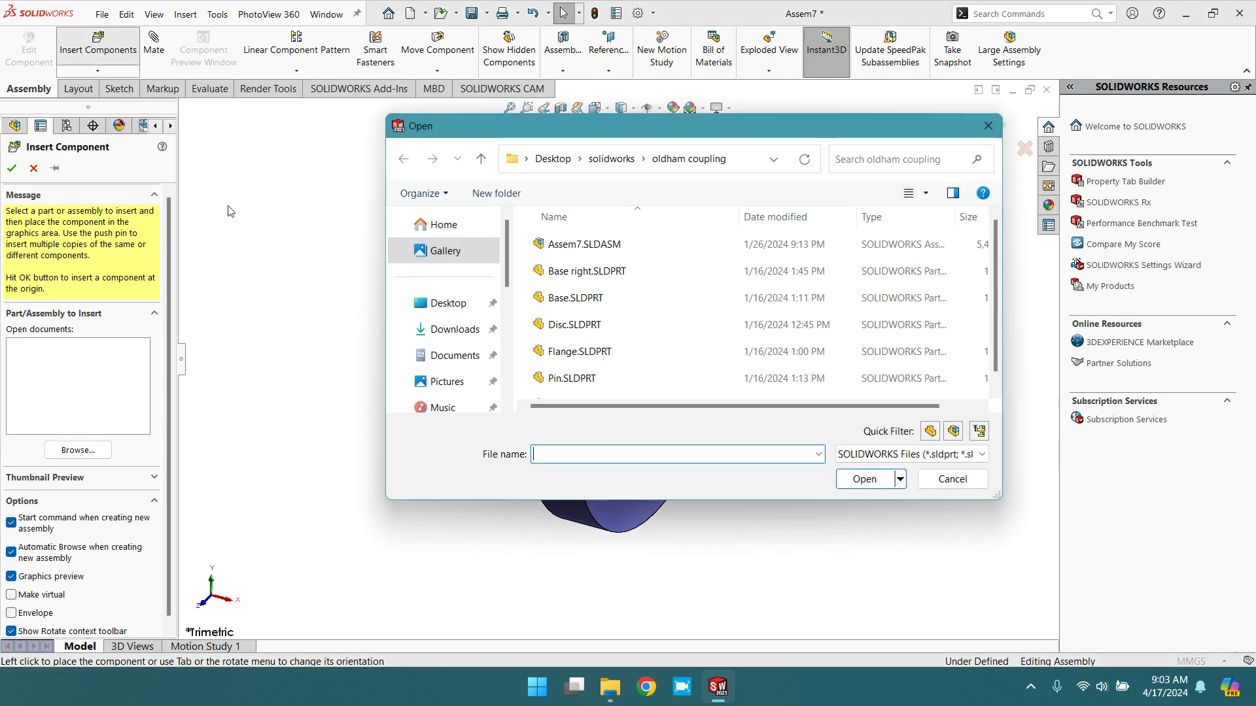
Step: Insert Disc.SLDPRT twice, placing the second Disc floating left of the Flange
click(564, 328)
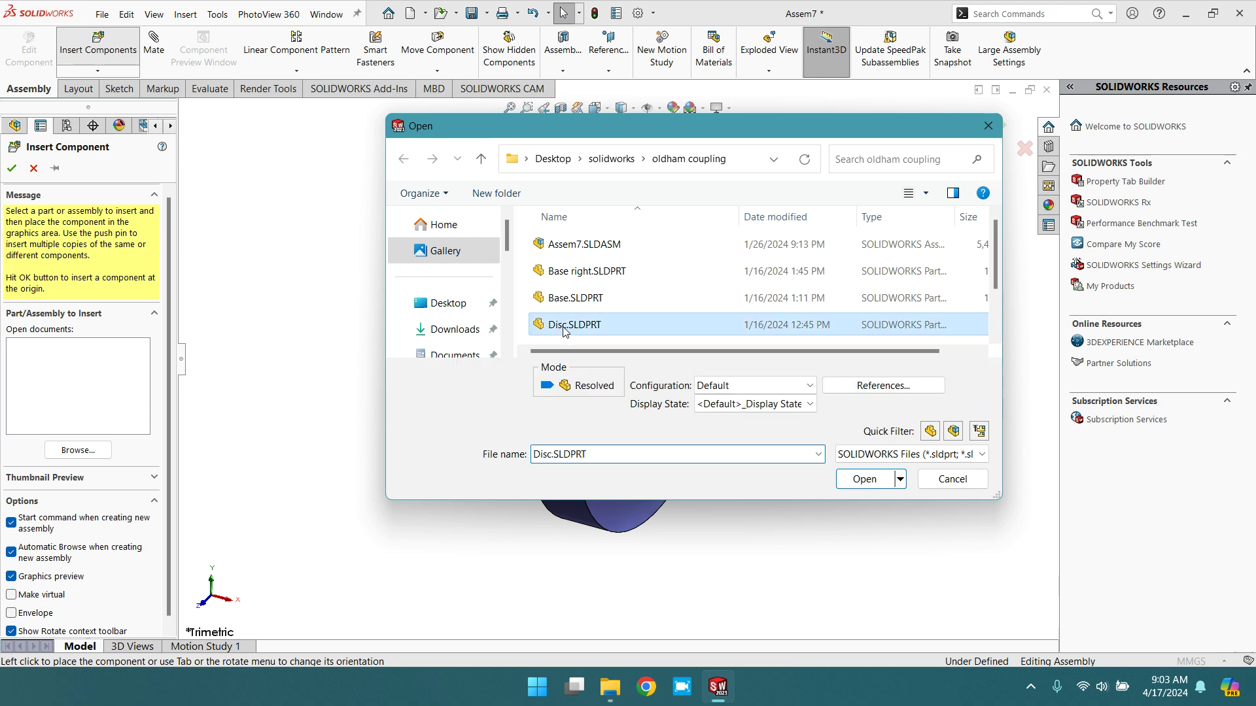
click(864, 479)
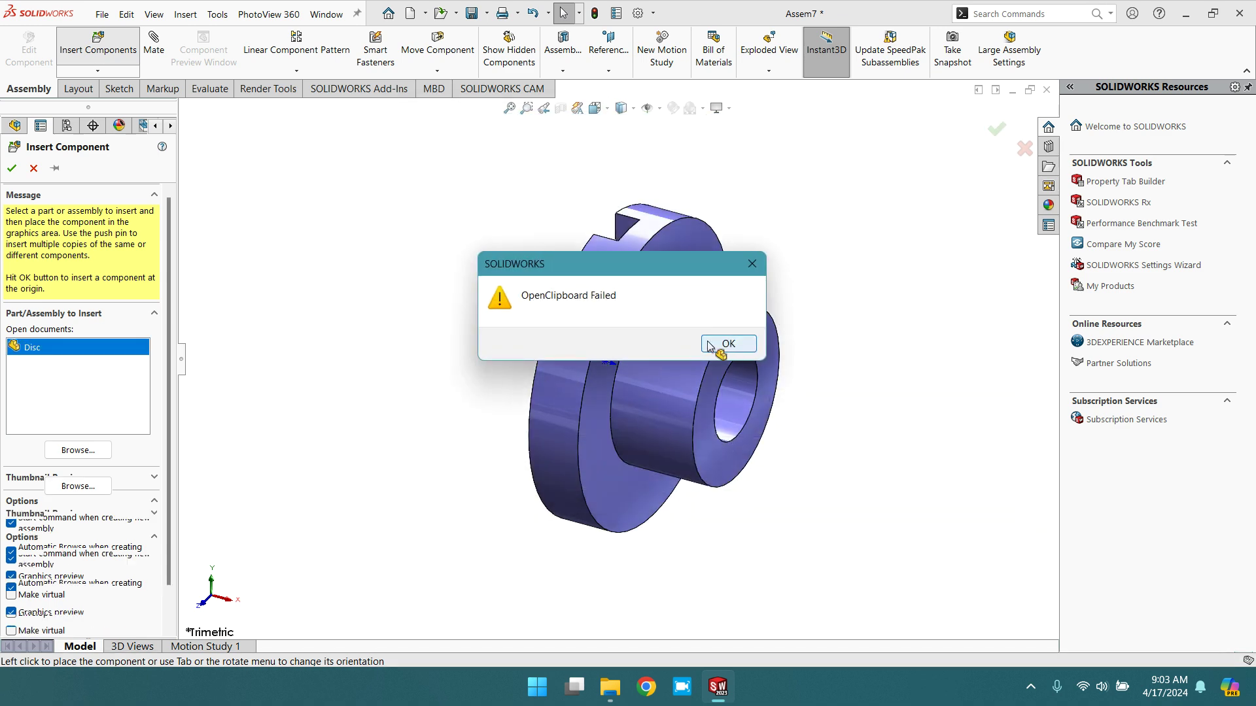
click(726, 343)
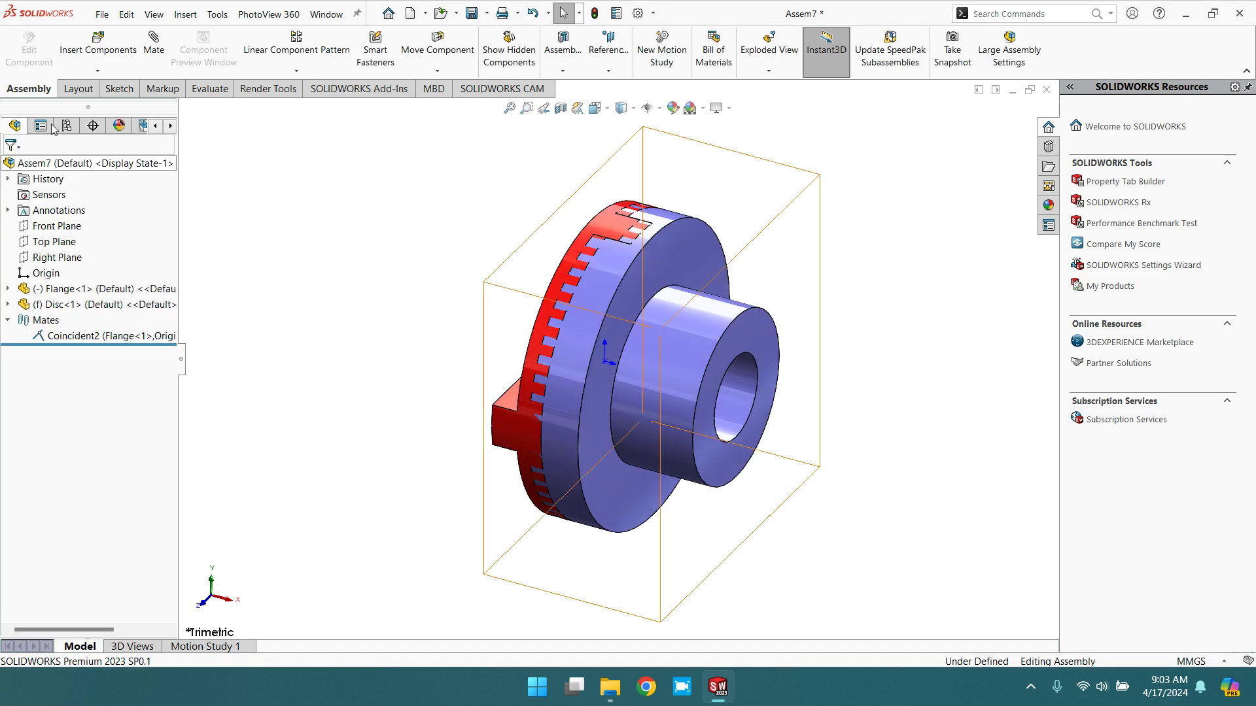
click(98, 41)
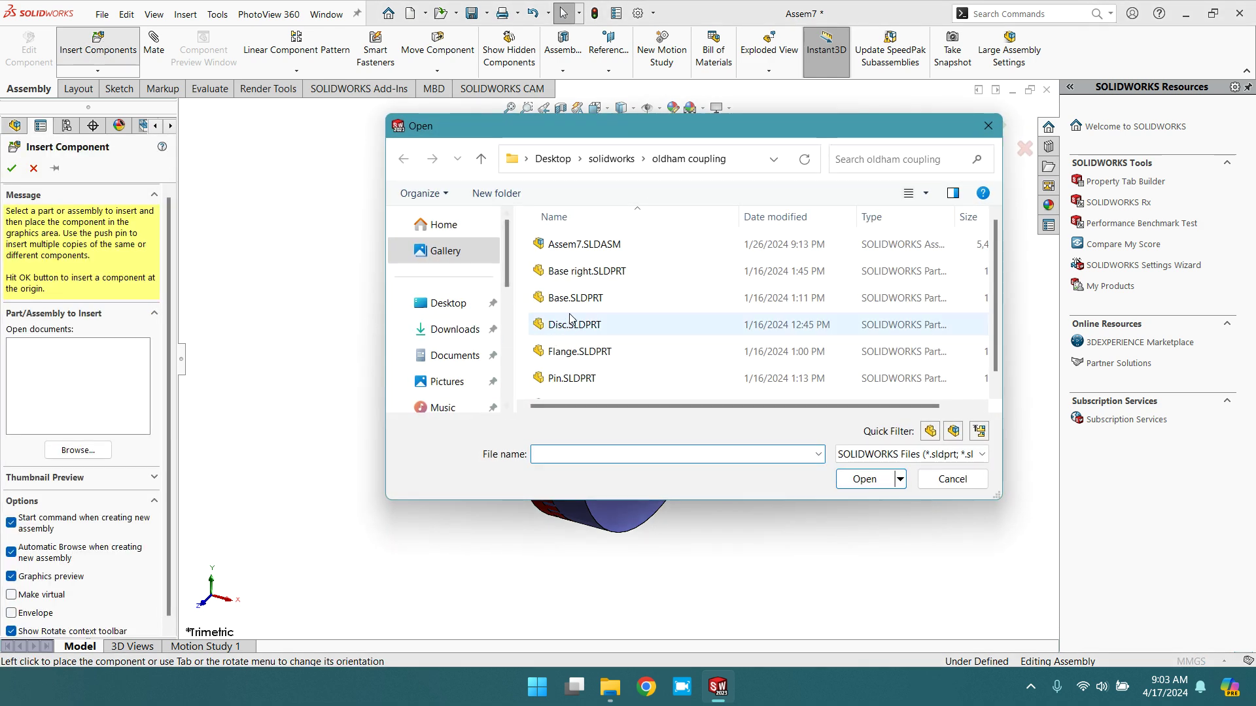
click(570, 323)
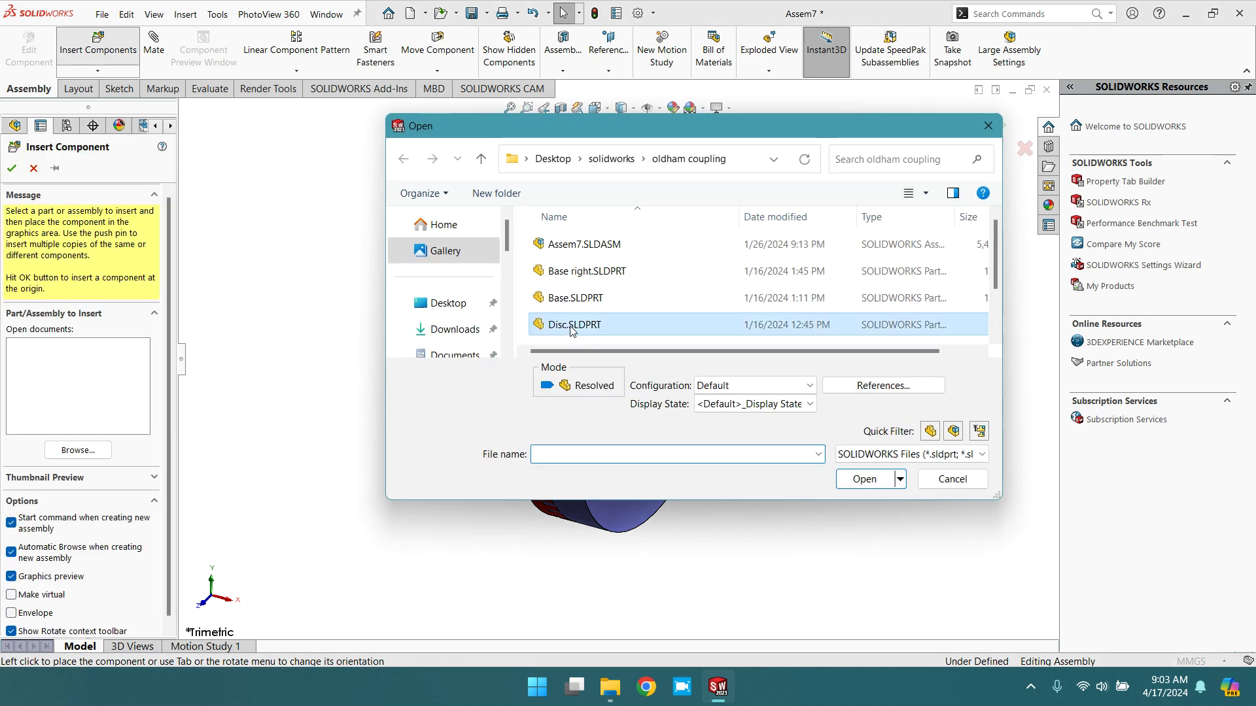
click(863, 485)
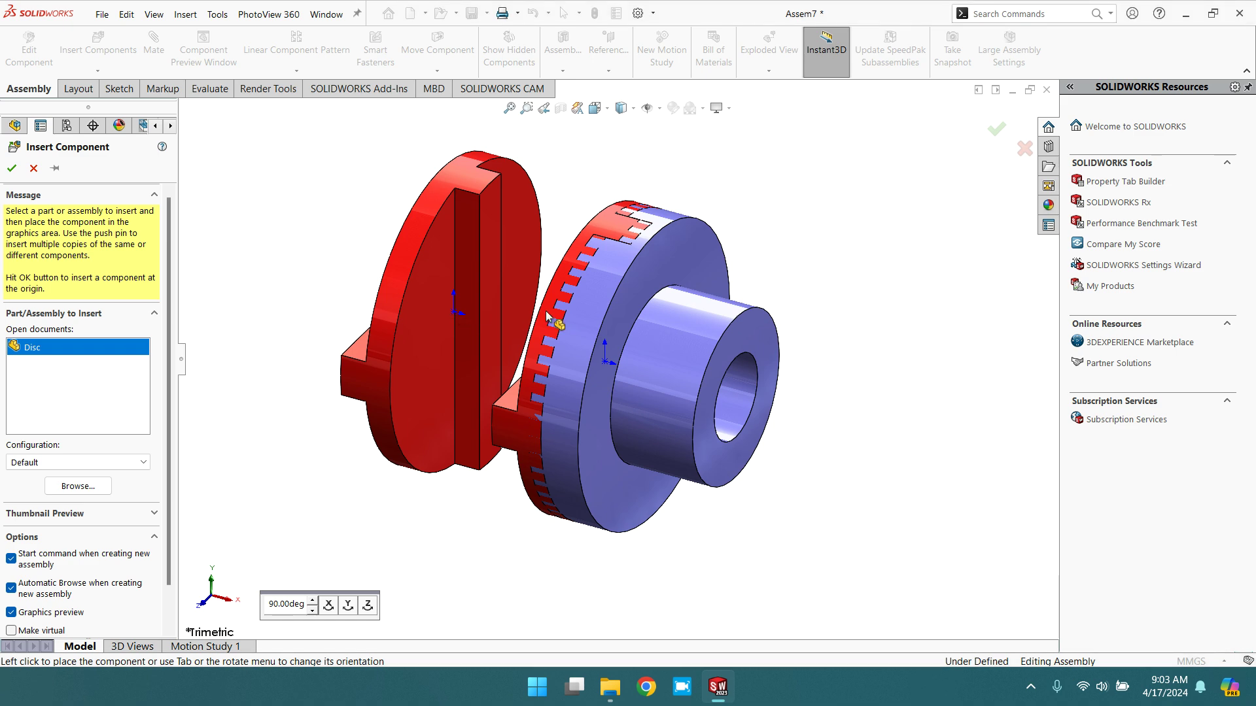
click(546, 316)
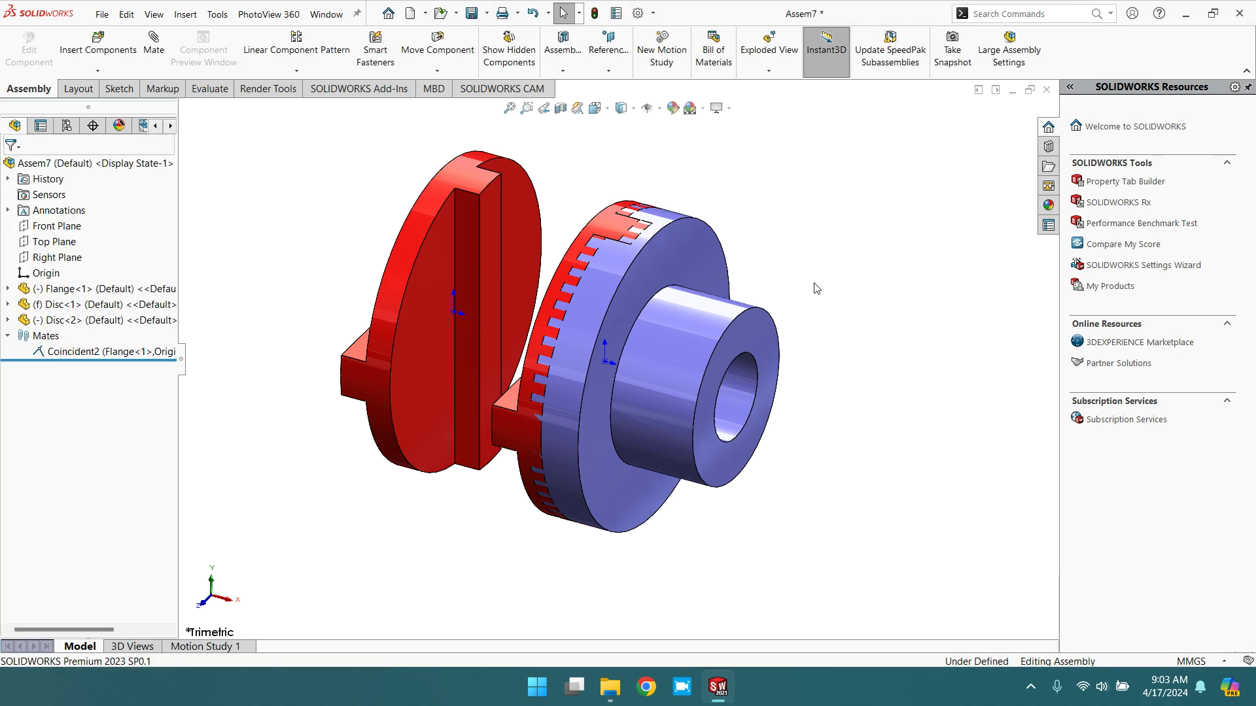
middle_drag(816, 289, 627, 276)
Step: Delete the fixed first Disc, Disc<1>, from the assembly
drag(627, 276, 578, 252)
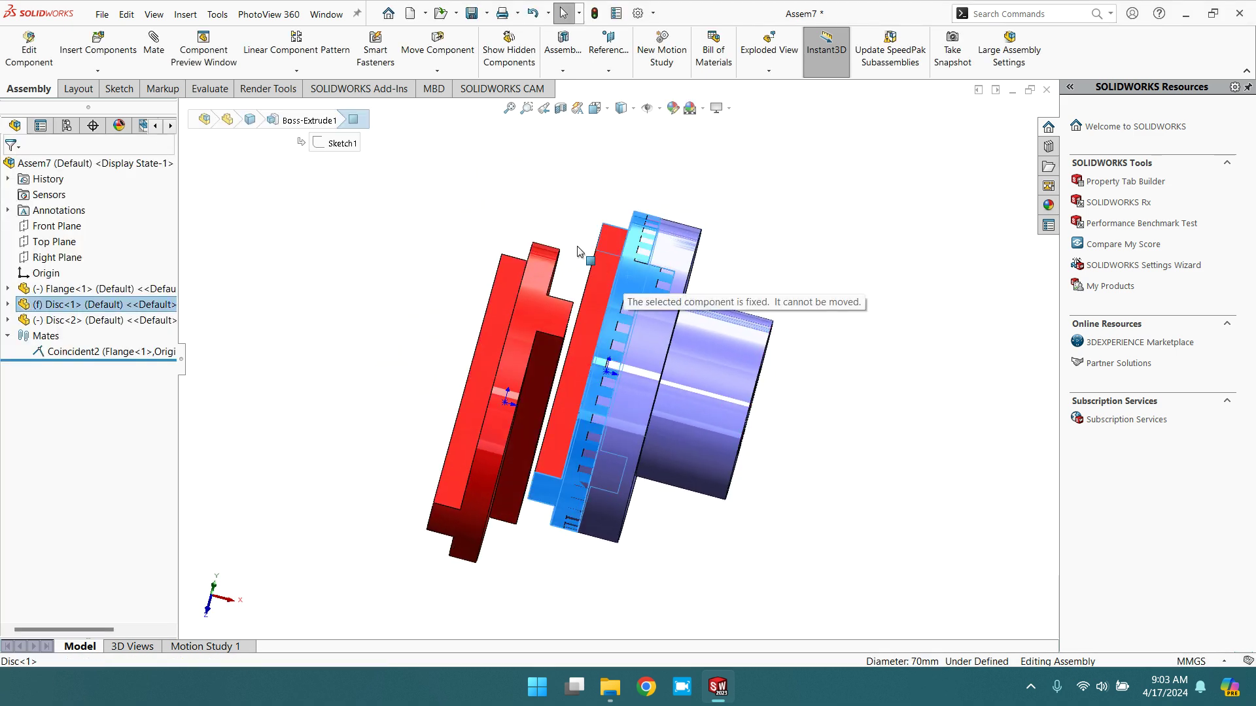
click(598, 265)
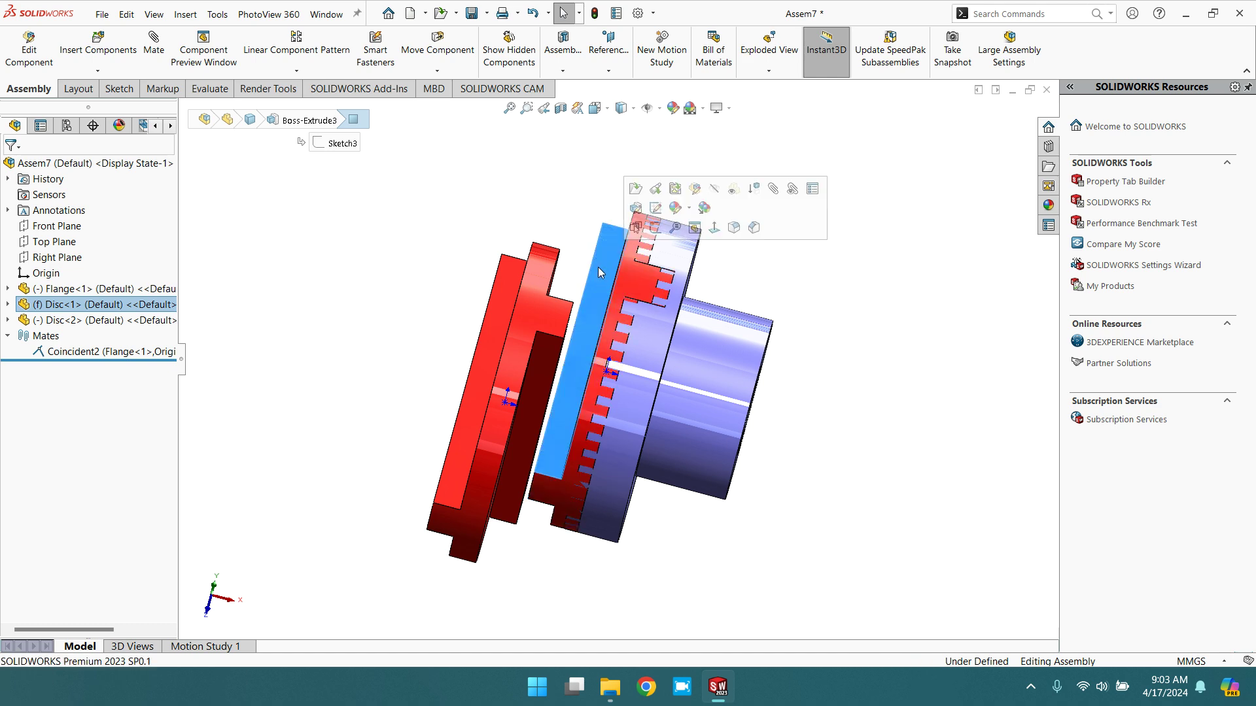
key(Delete)
key(Return)
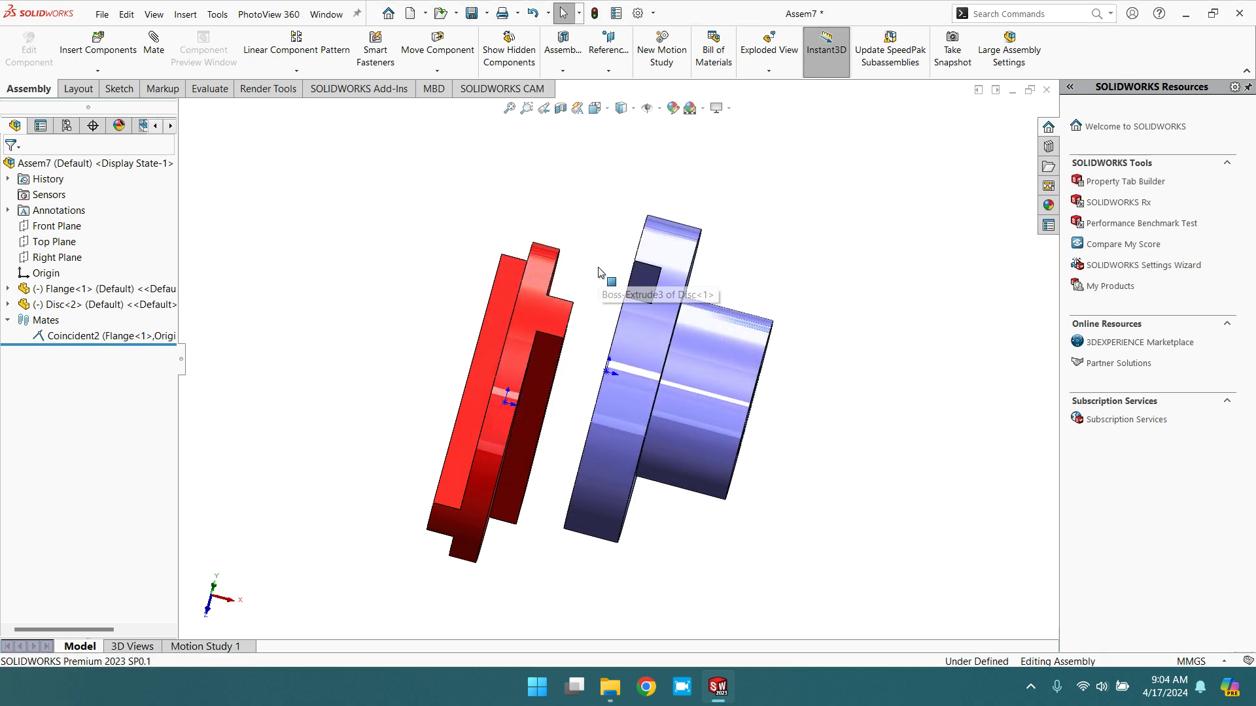
Step: Orbit and zoom to show the Disc<2> and Flange faces for mating
mouse_move(765, 299)
middle_down()
mouse_move(718, 331)
mouse_move(525, 313)
middle_up()
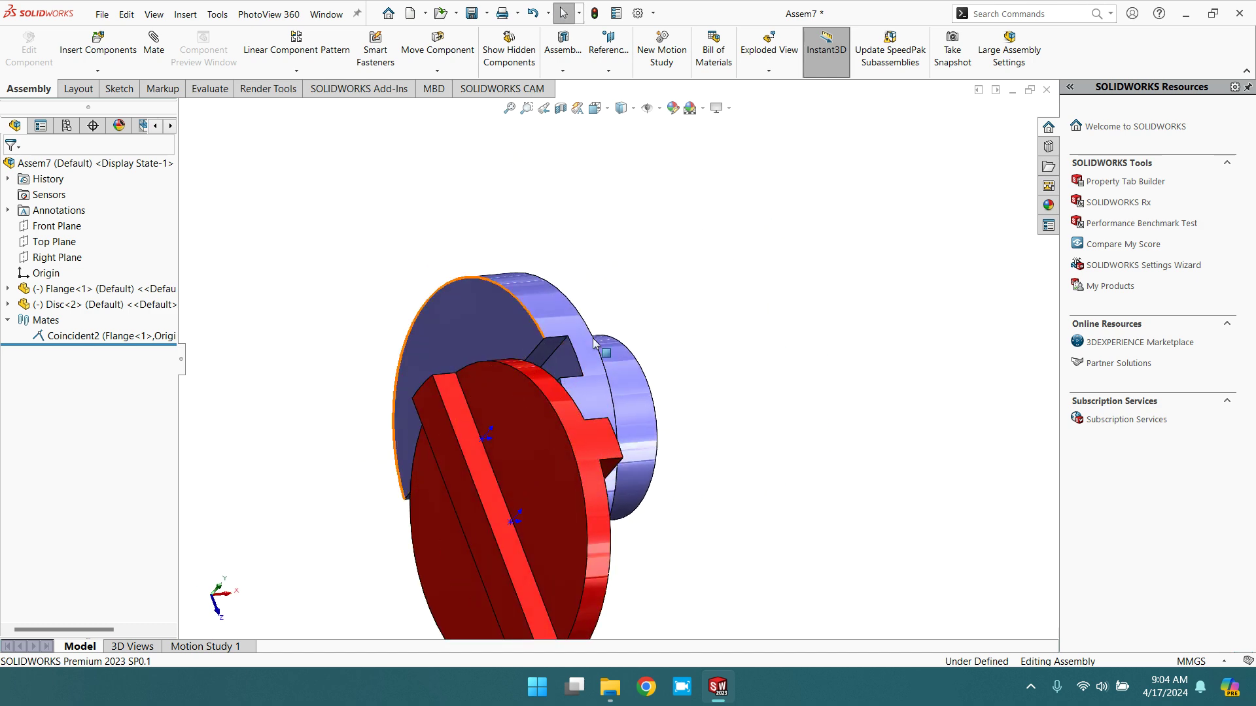
scroll(681, 395, up, 3)
middle_drag(681, 395, 579, 375)
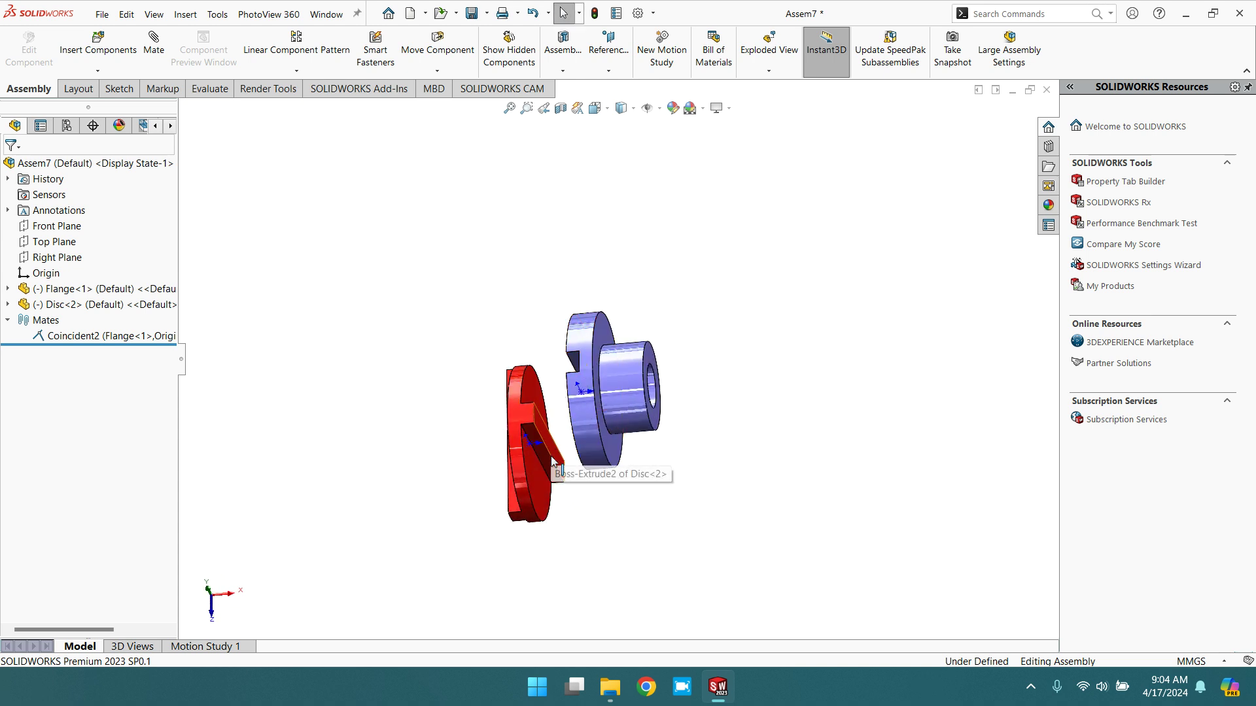
middle_drag(551, 445, 532, 457)
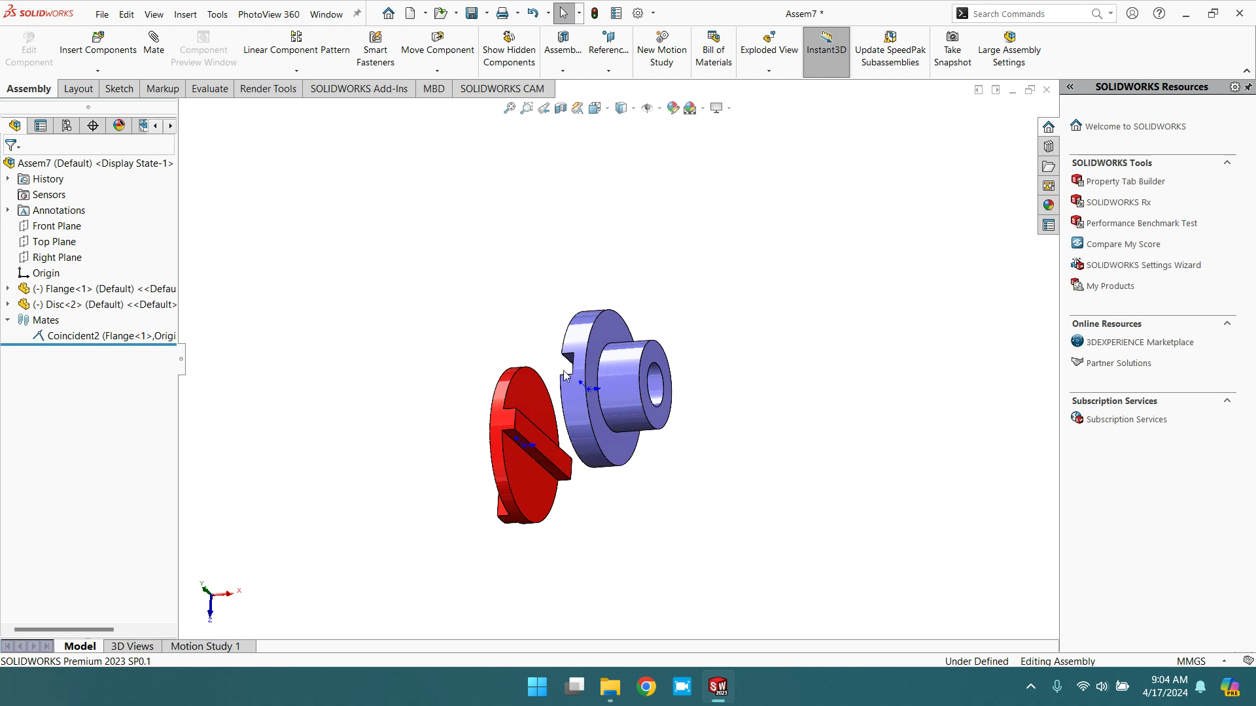
mouse_move(724, 448)
middle_down()
mouse_move(779, 457)
mouse_move(765, 426)
middle_up()
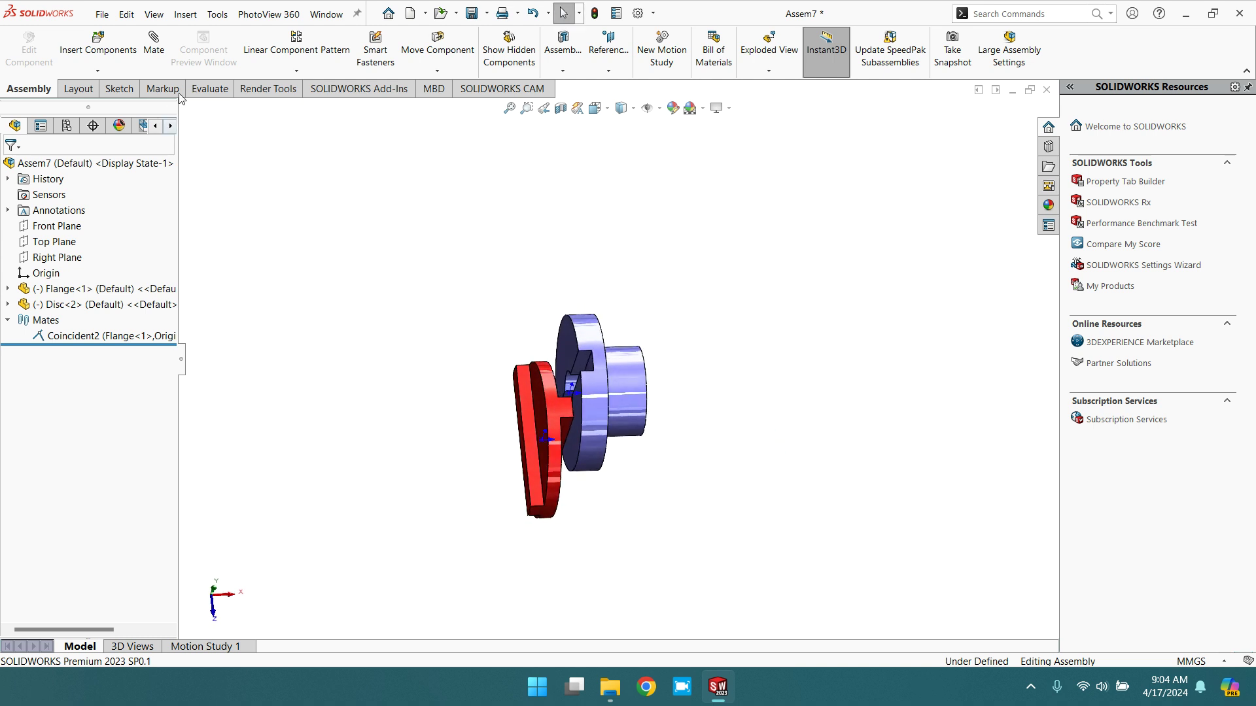
click(152, 52)
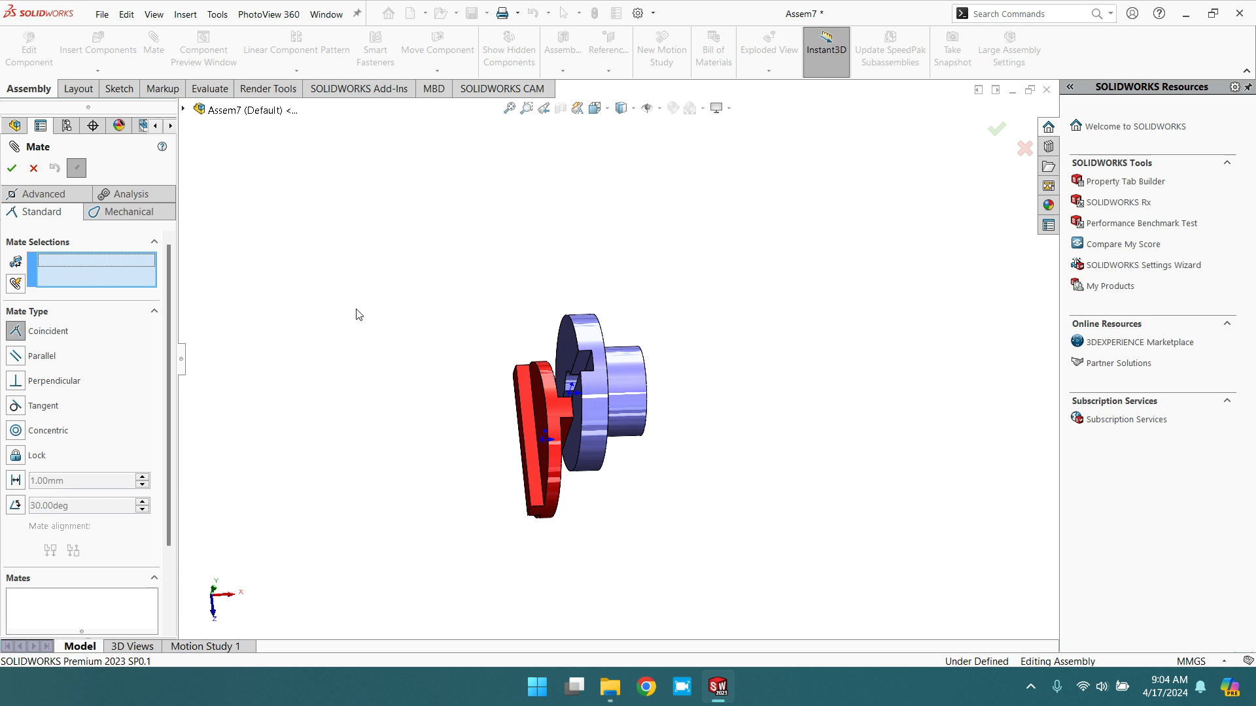
Step: Mate the flange face coincident with the Disc's tongue face, creating Coincident3
middle_drag(676, 373, 603, 372)
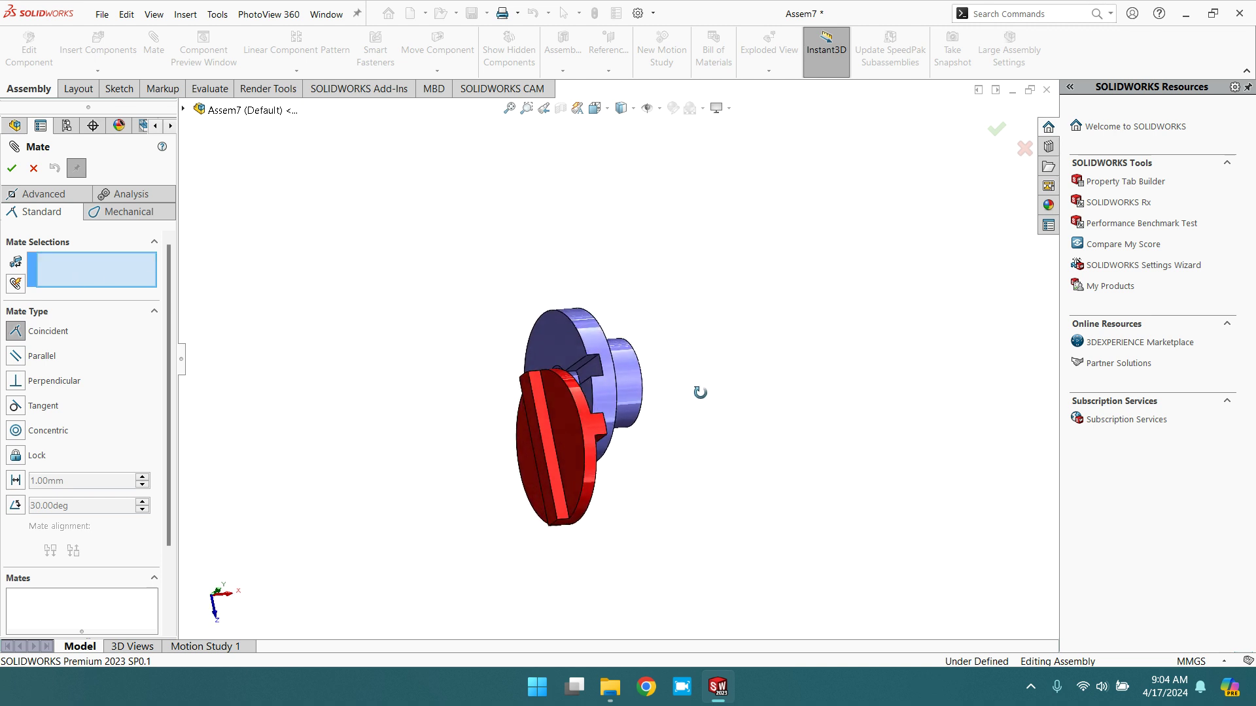
click(602, 372)
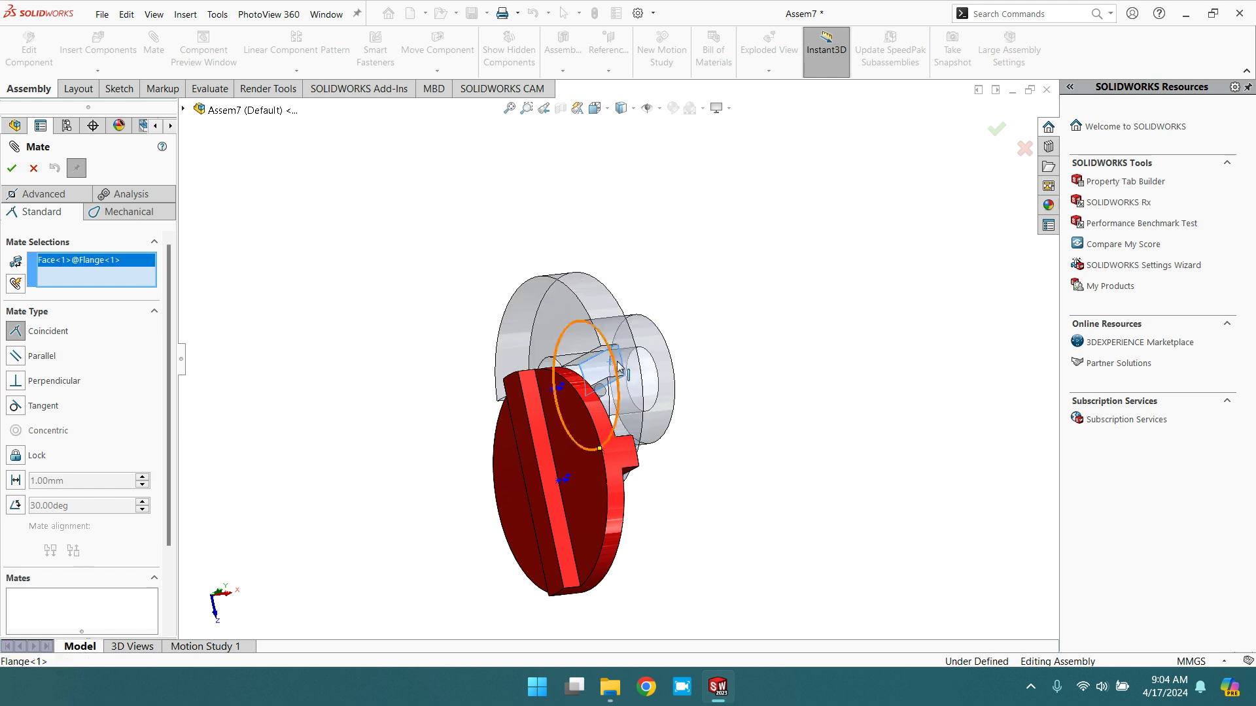
mouse_move(602, 373)
middle_down()
mouse_move(739, 418)
mouse_move(645, 426)
middle_up()
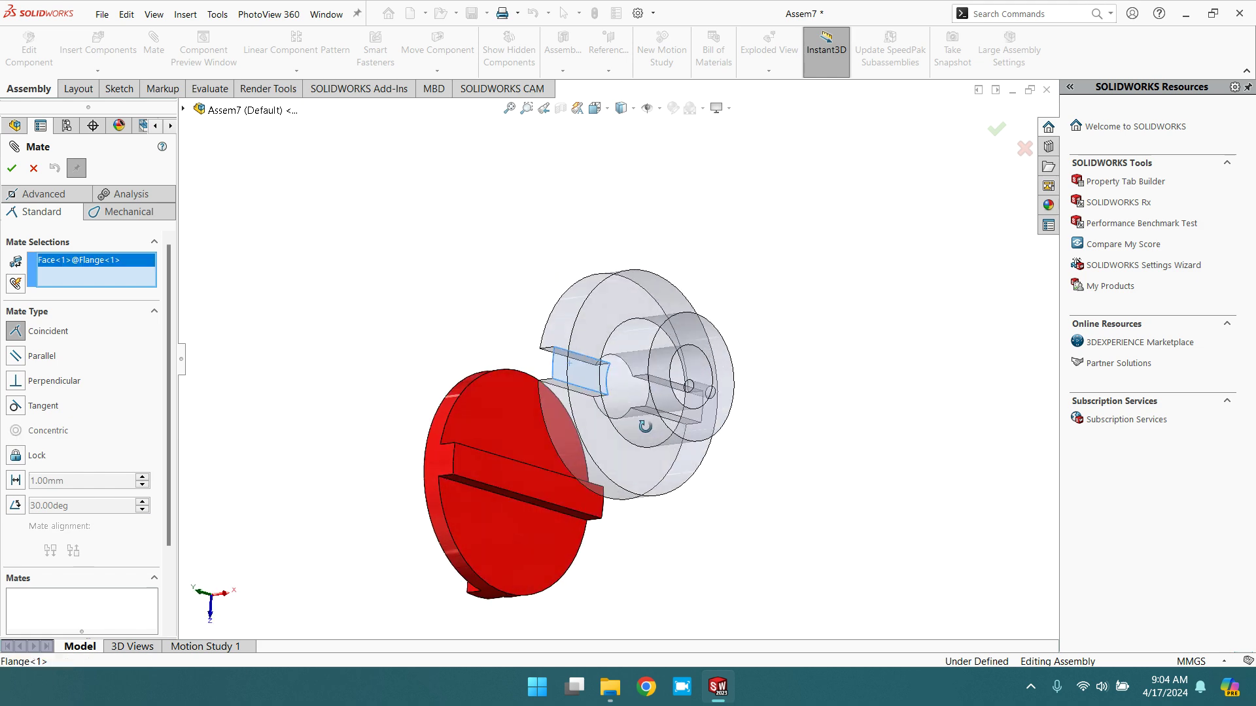
click(470, 463)
click(454, 487)
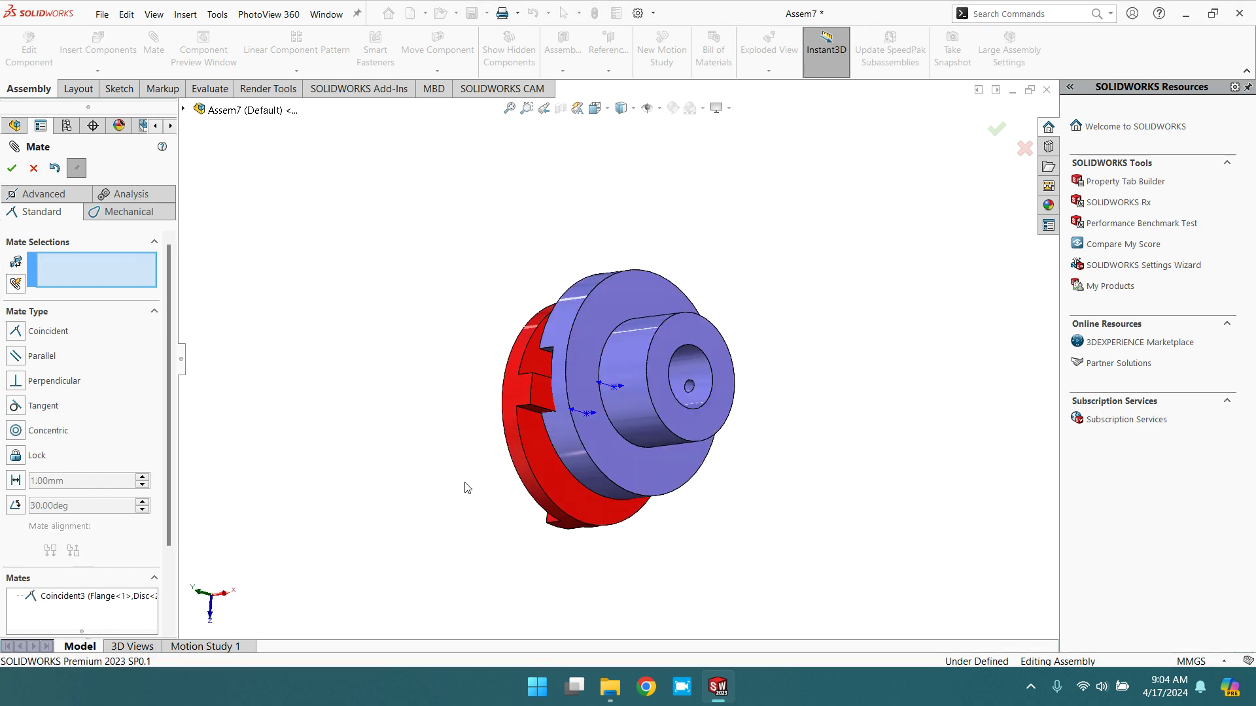
mouse_move(488, 477)
middle_down()
mouse_move(539, 454)
mouse_move(579, 294)
mouse_move(437, 424)
mouse_move(401, 390)
middle_up()
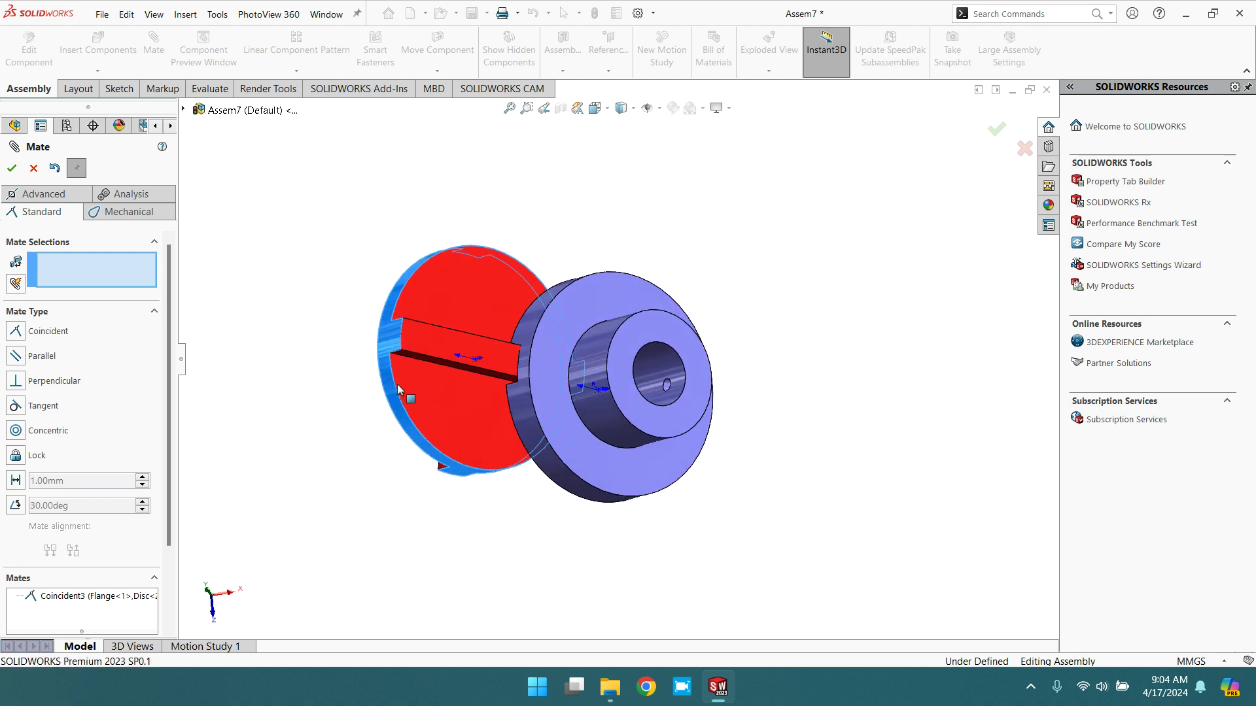
click(11, 168)
Step: Fix the Flange in place from its right-click menu
click(617, 293)
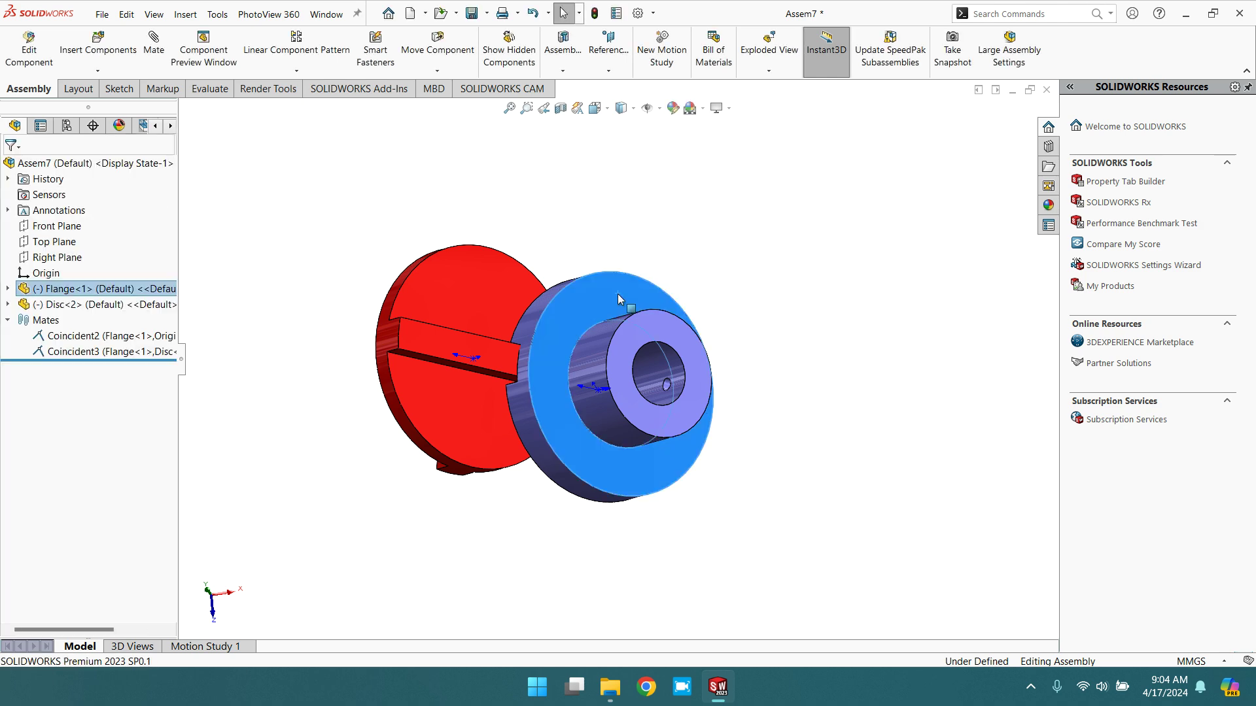
right_click(618, 293)
click(648, 410)
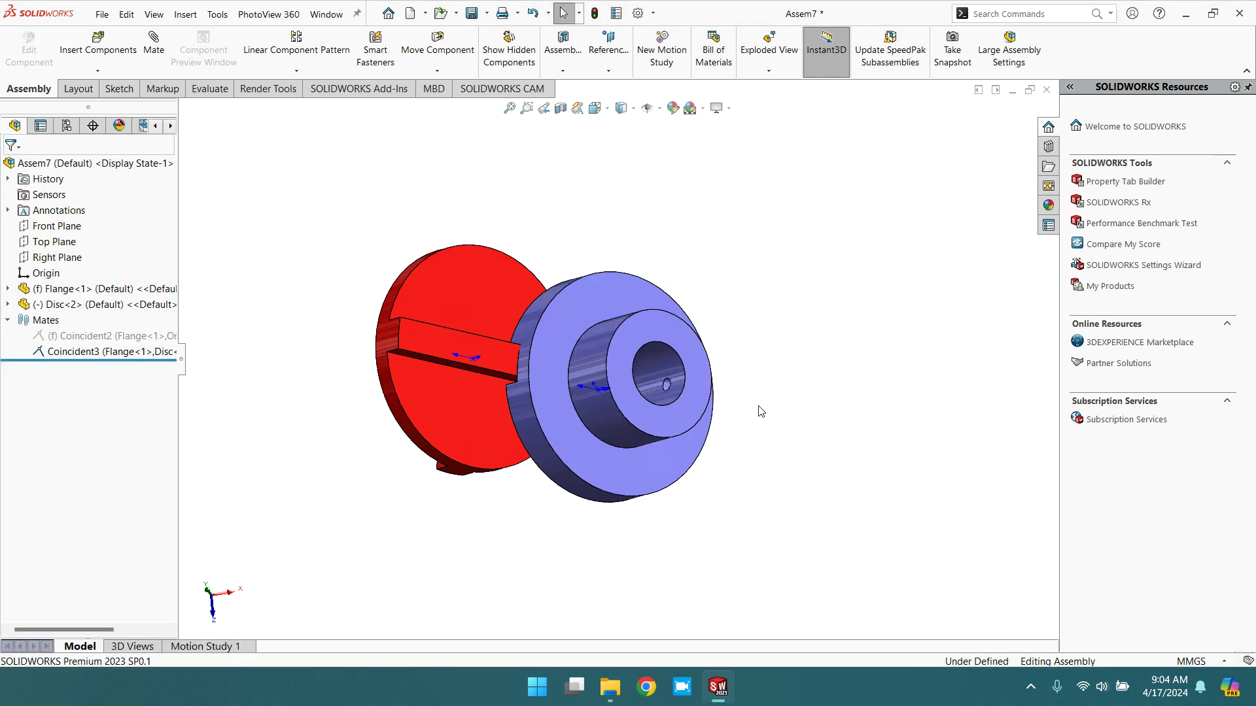
Step: Drag the Disc around the Flange to test its free movement, then deselect it
middle_drag(761, 411, 766, 317)
click(593, 336)
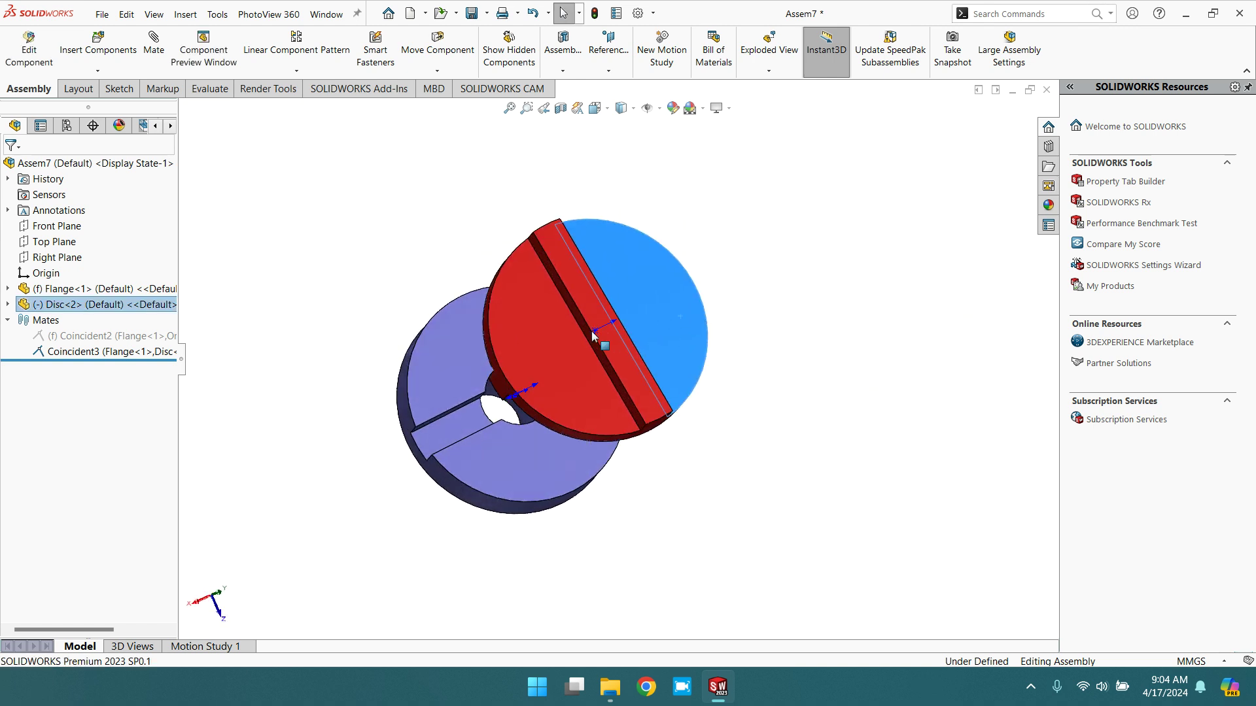
mouse_move(593, 335)
mouse_down()
mouse_move(647, 385)
mouse_move(538, 379)
mouse_up()
mouse_move(538, 379)
middle_down()
mouse_move(689, 457)
mouse_move(656, 467)
middle_up()
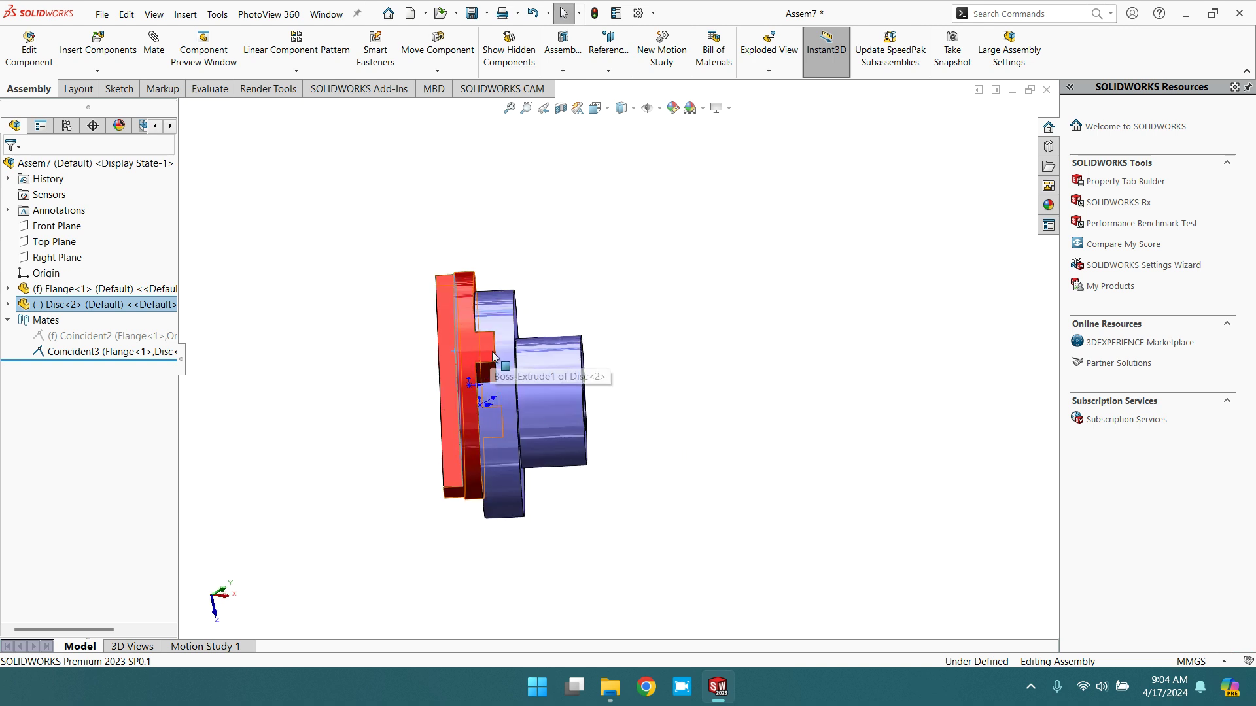
drag(476, 353, 434, 296)
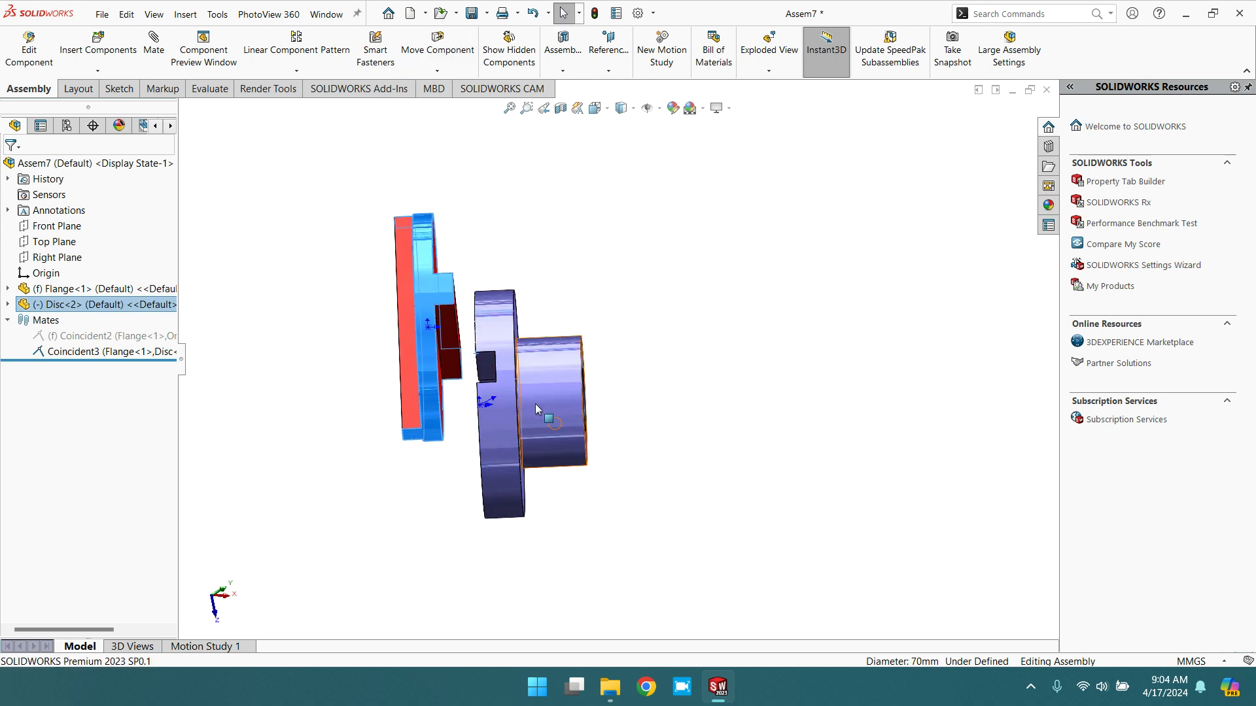
middle_drag(535, 403, 474, 468)
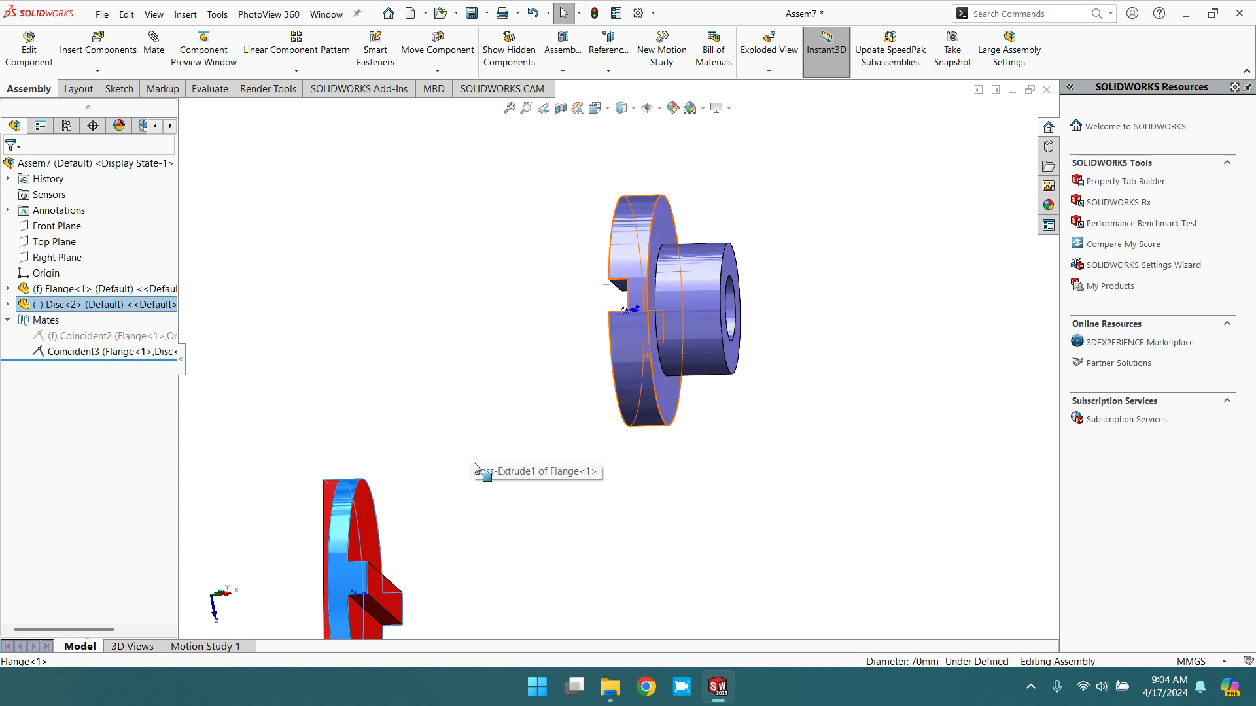
scroll(474, 467, up, 3)
click(573, 481)
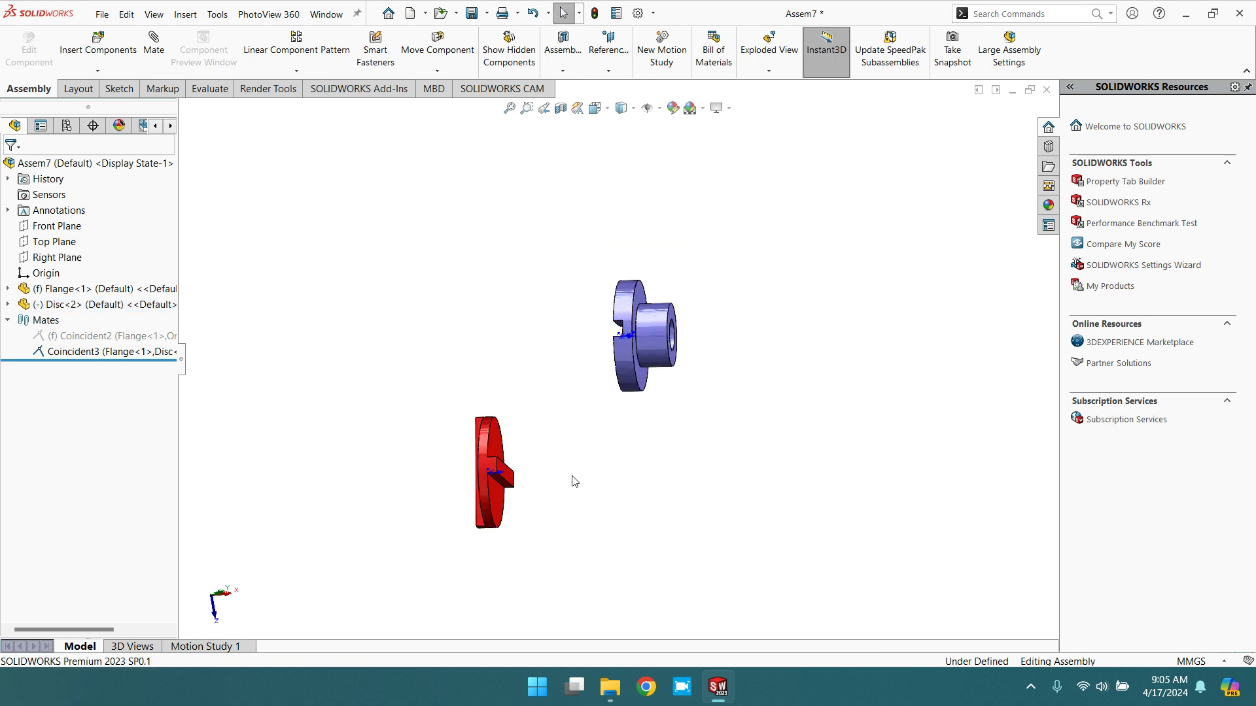
Step: Bring the Disc toward the Flange and orbit to show it beside the Flange
middle_drag(578, 474, 631, 468)
scroll(647, 468, up, 3)
scroll(640, 458, up, 2)
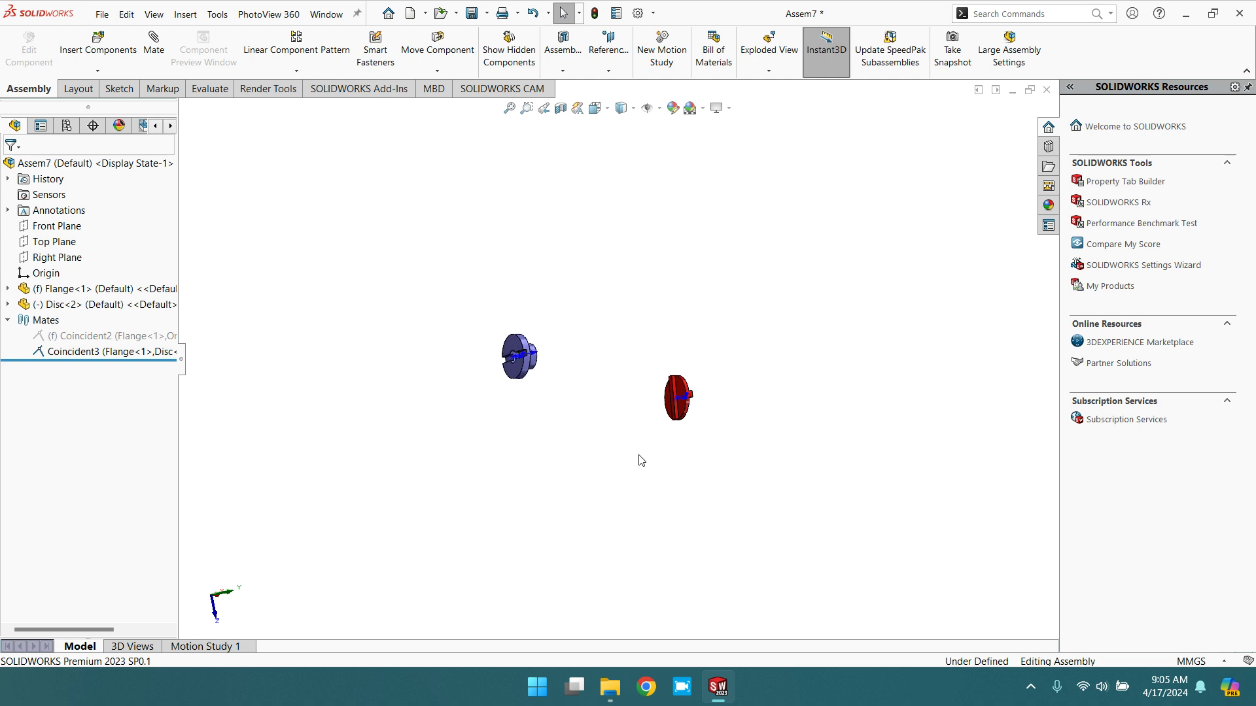
scroll(615, 386, down, 2)
scroll(617, 376, down, 2)
drag(723, 386, 530, 368)
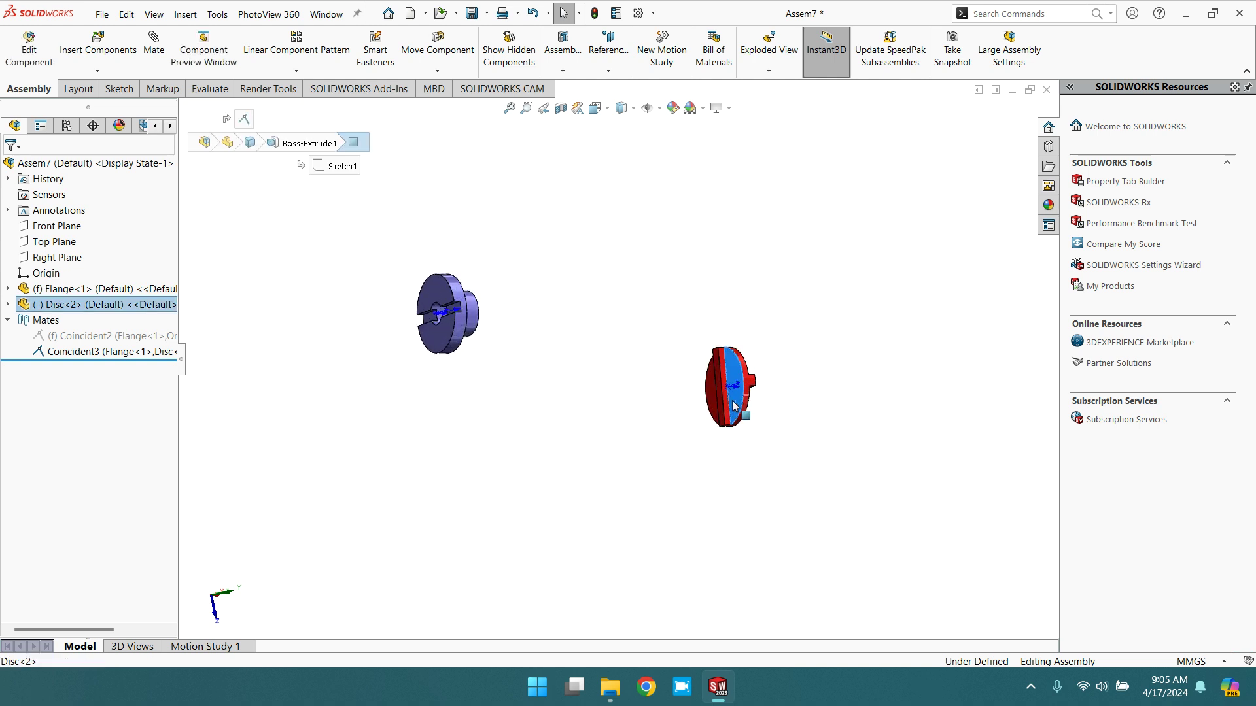
scroll(530, 368, down, 1)
scroll(530, 363, down, 2)
scroll(531, 346, down, 2)
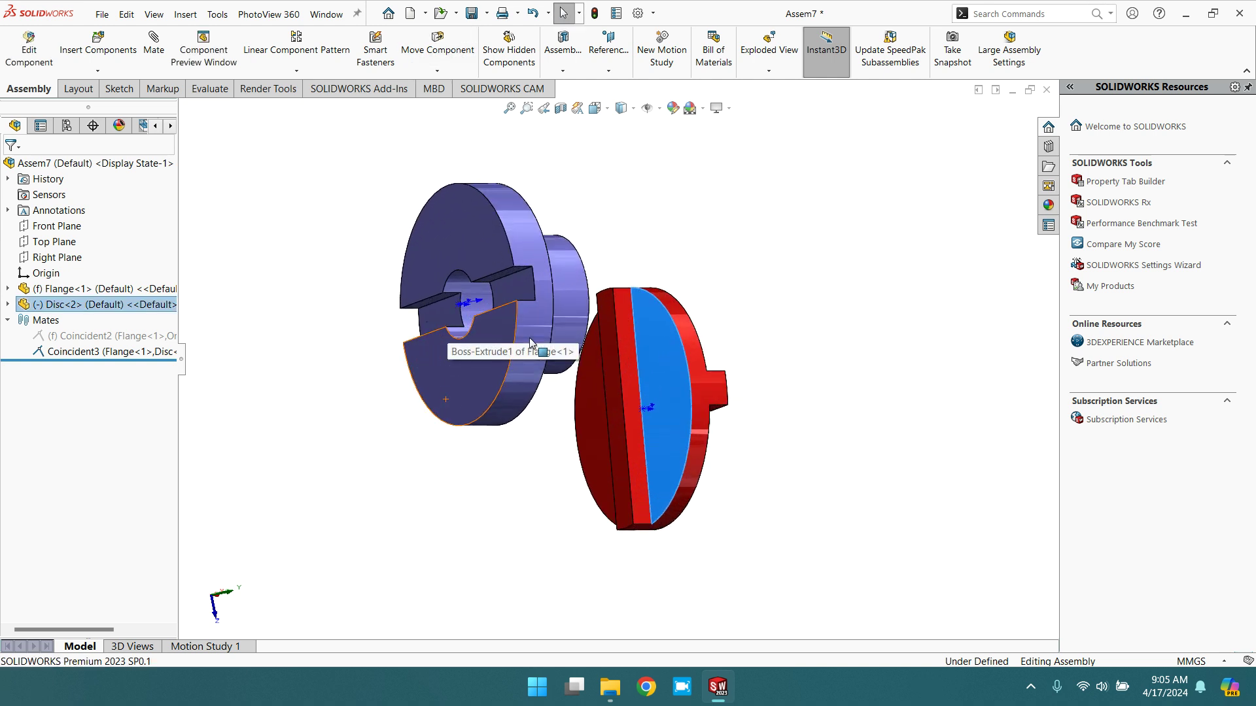
middle_drag(837, 359, 791, 389)
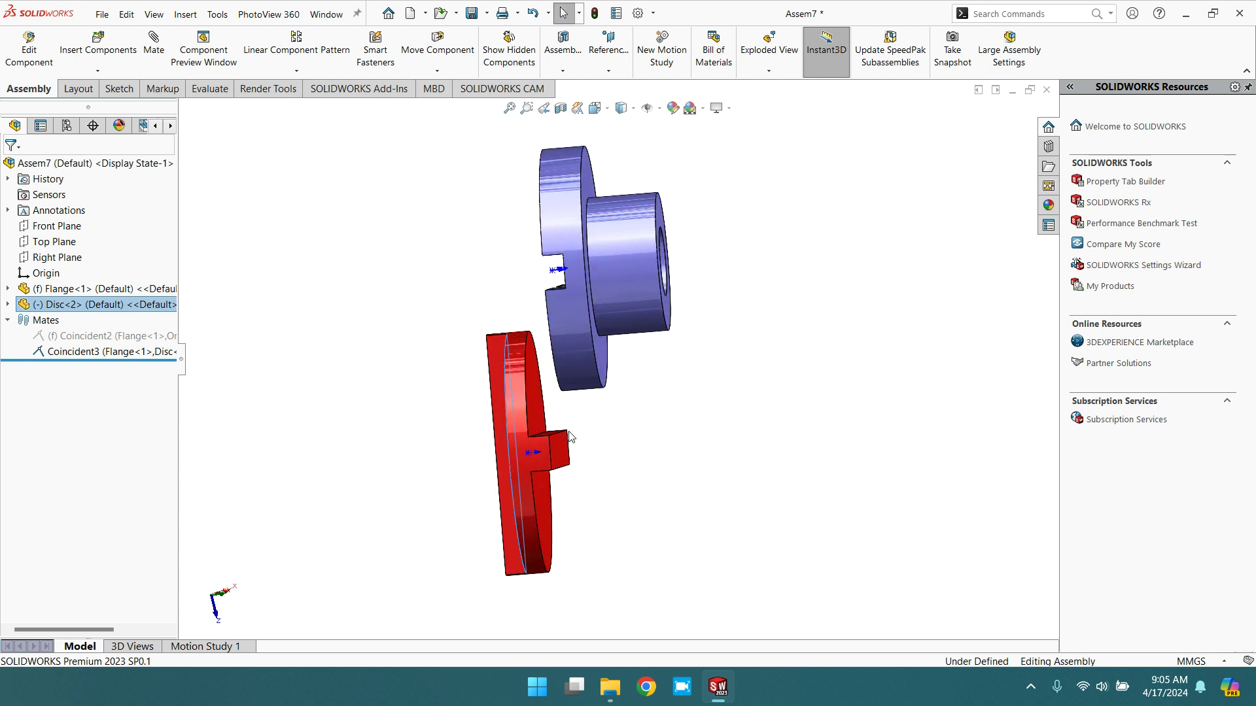
middle_drag(580, 385, 591, 344)
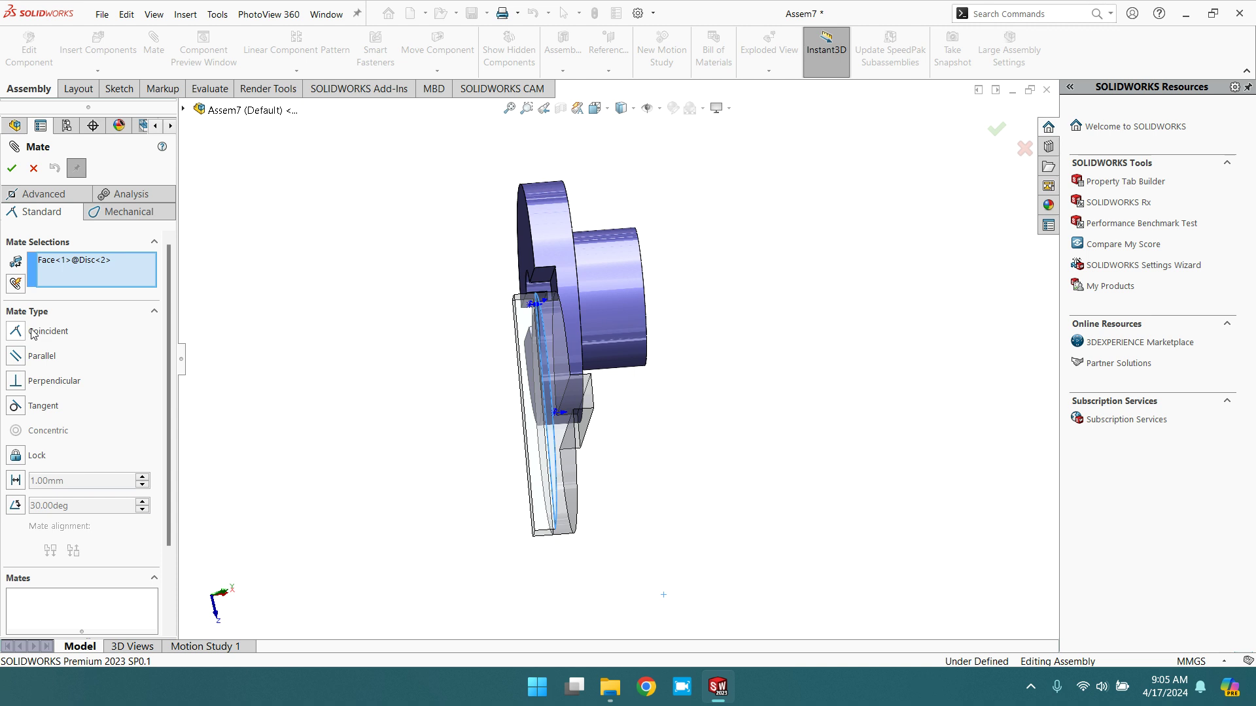
Step: Choose a Coincident mate and clear the wrongly picked references
click(32, 332)
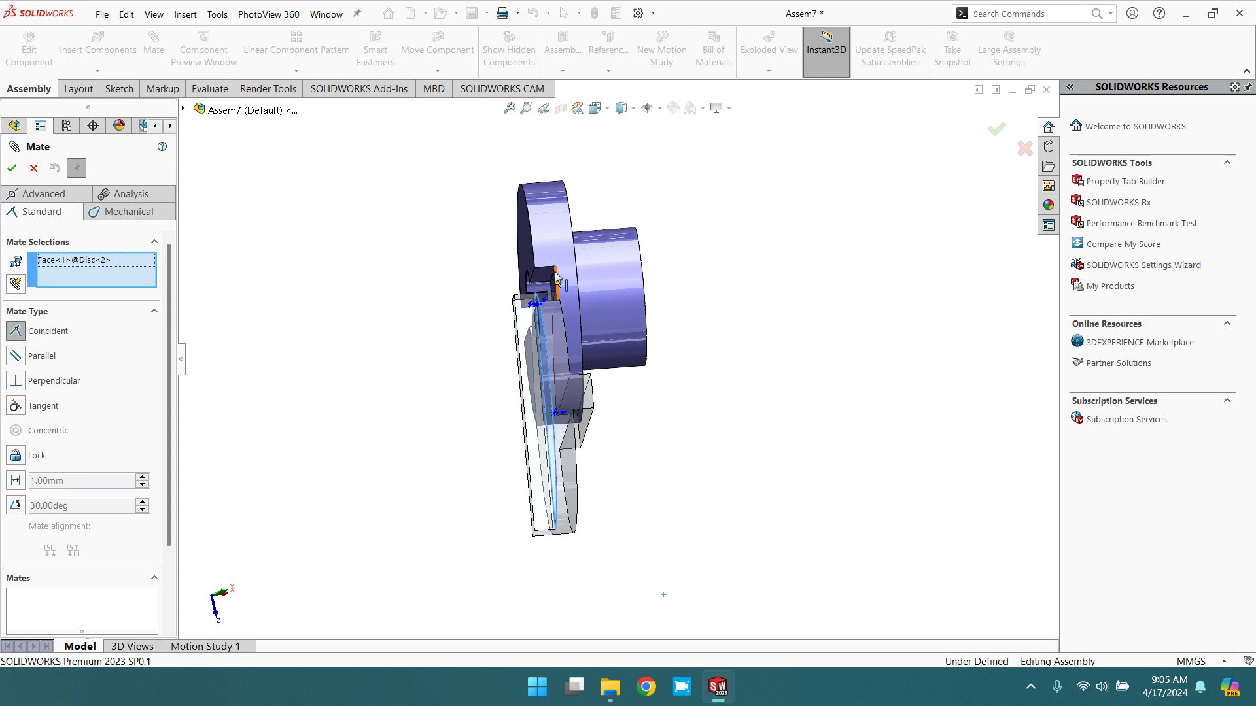
scroll(549, 274, down, 3)
scroll(550, 274, down, 3)
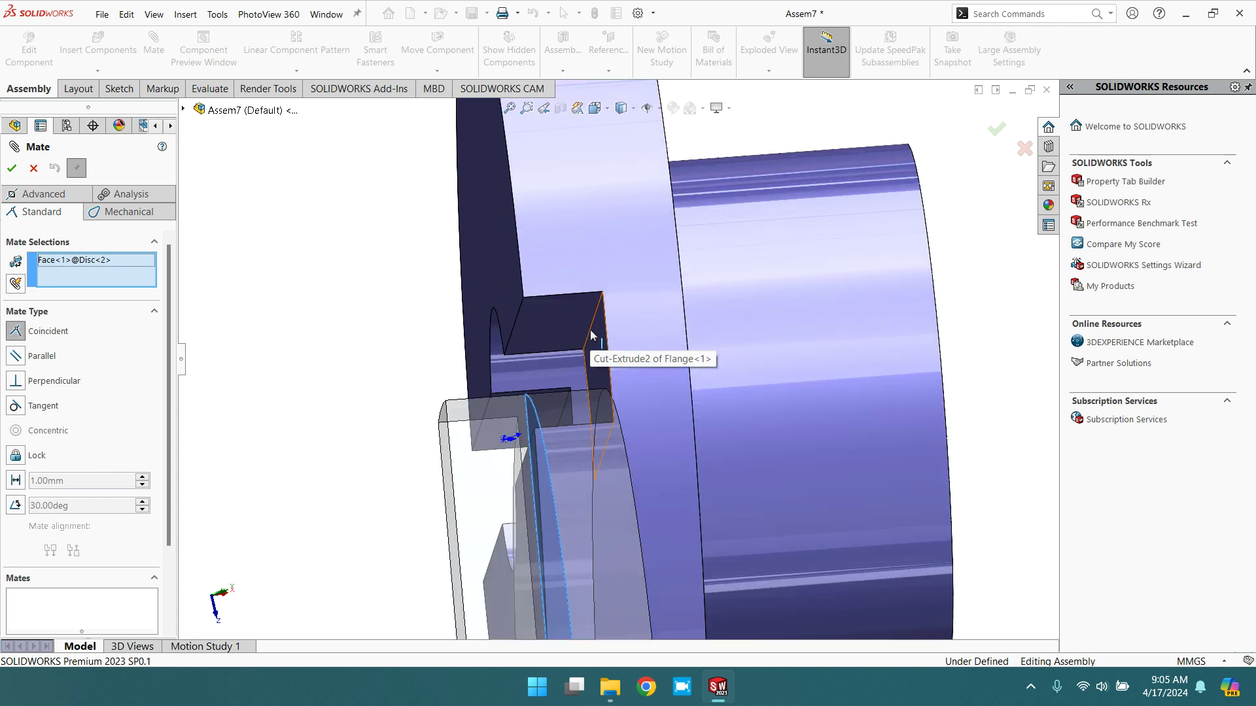
click(591, 333)
scroll(763, 425, up, 3)
scroll(784, 418, up, 3)
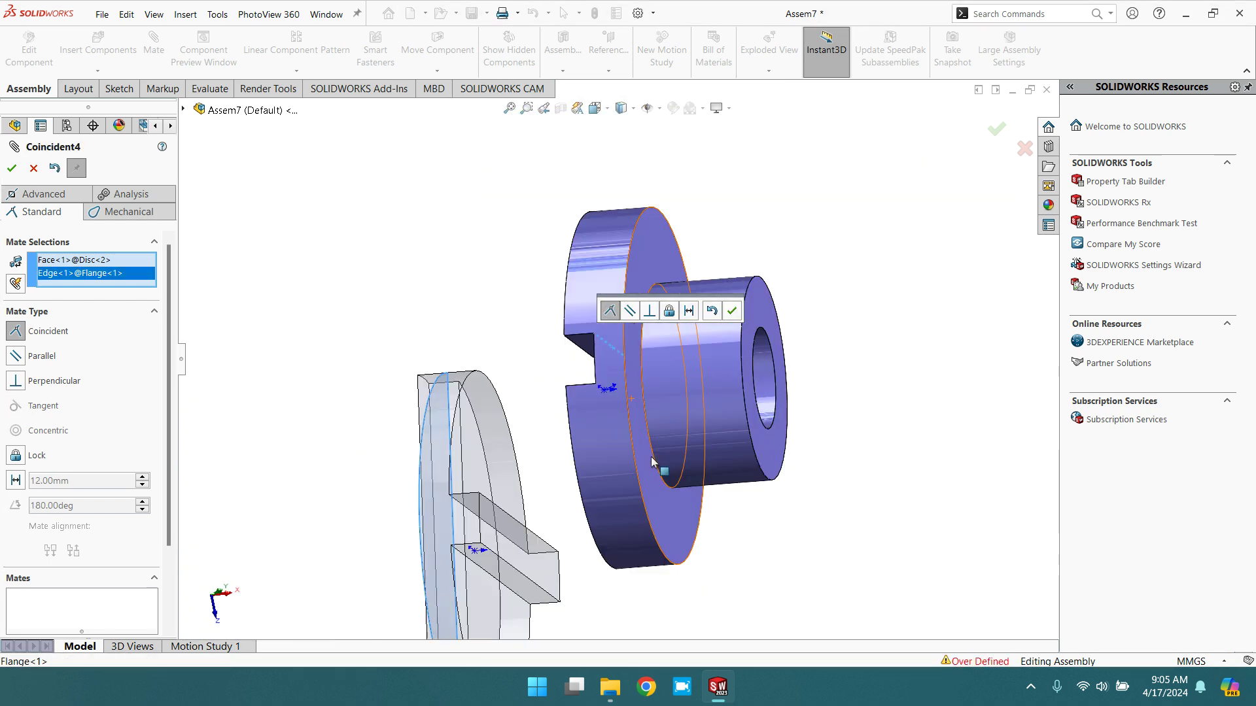
scroll(631, 473, up, 2)
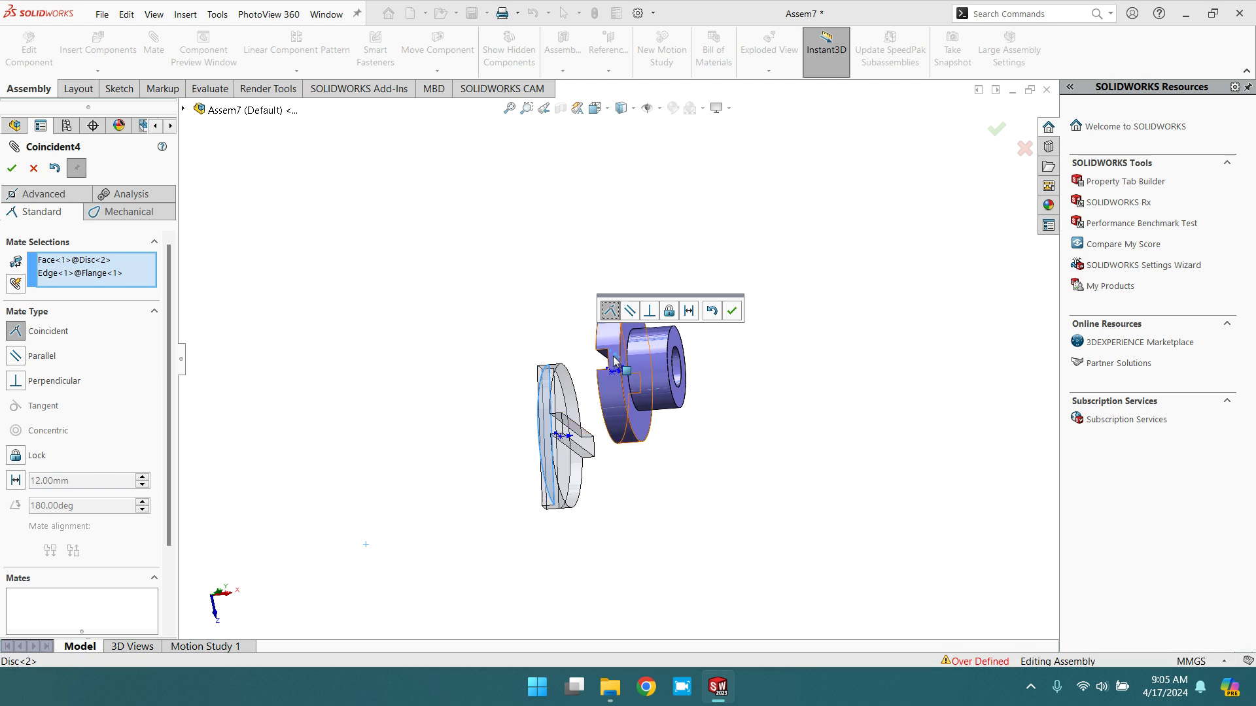
middle_drag(596, 431, 562, 382)
right_click(123, 265)
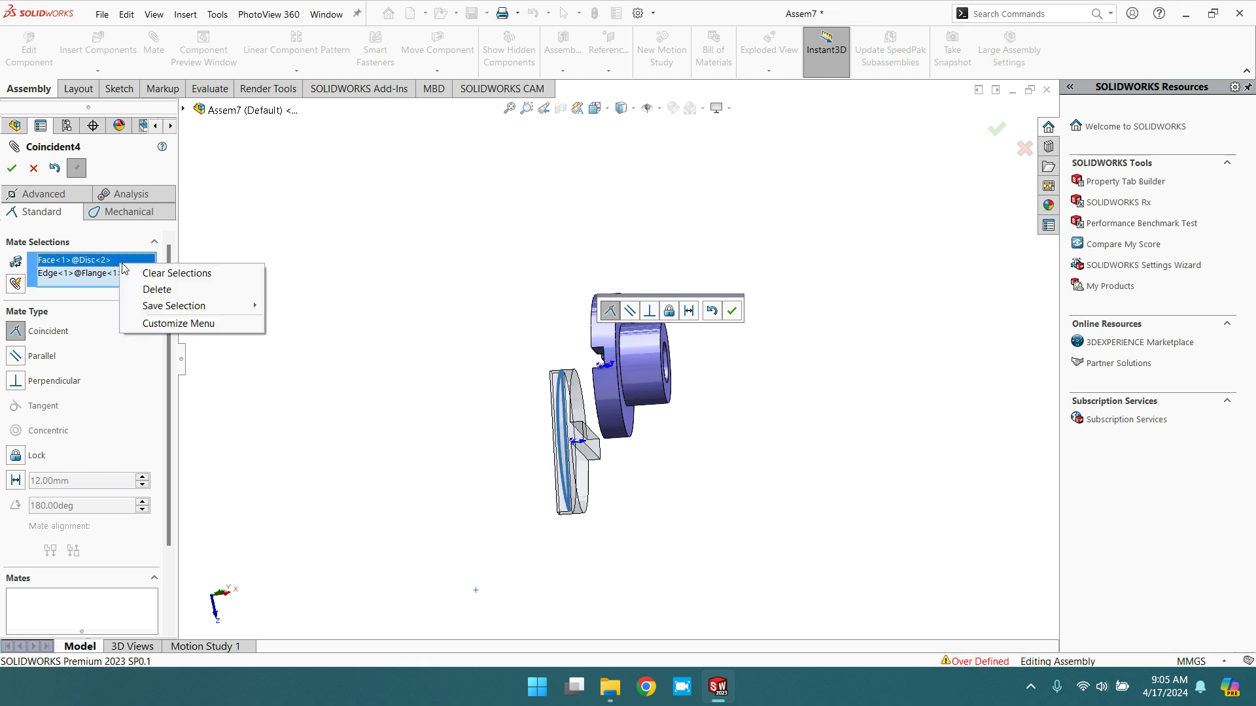
click(172, 275)
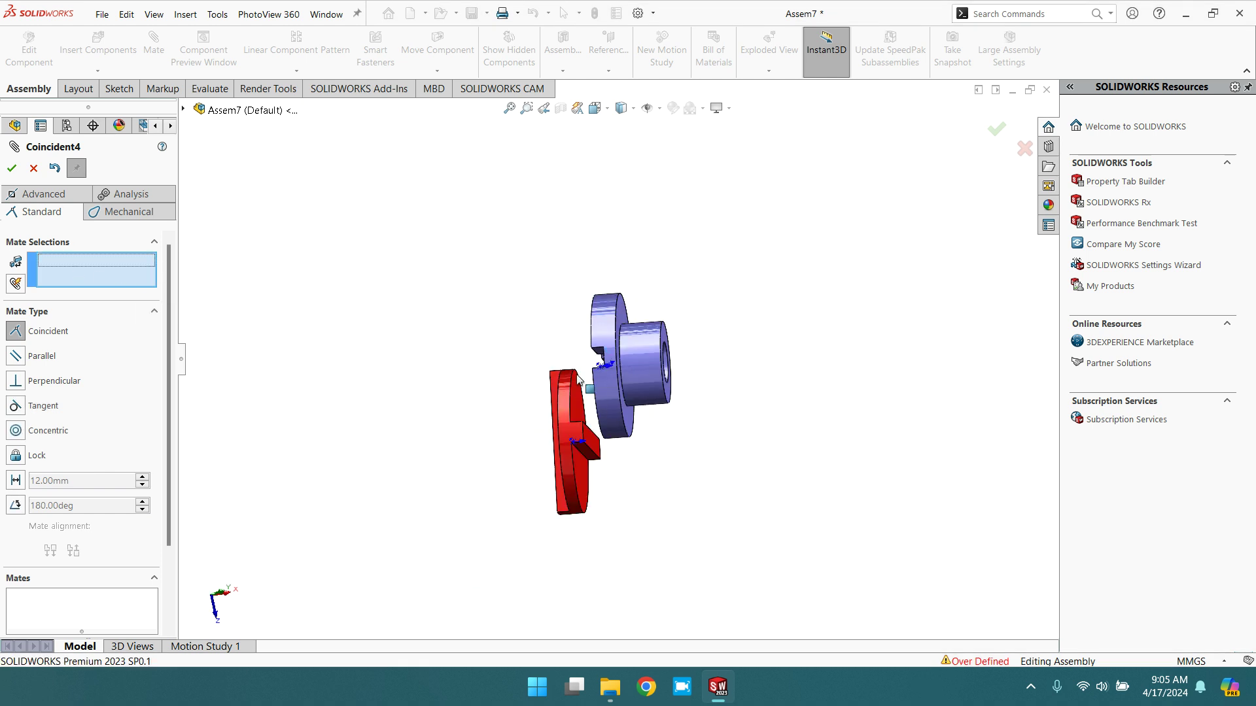
Step: Mate the Flange slot edge coincident with the Disc tongue edge, creating Coincident4
middle_drag(729, 384, 752, 383)
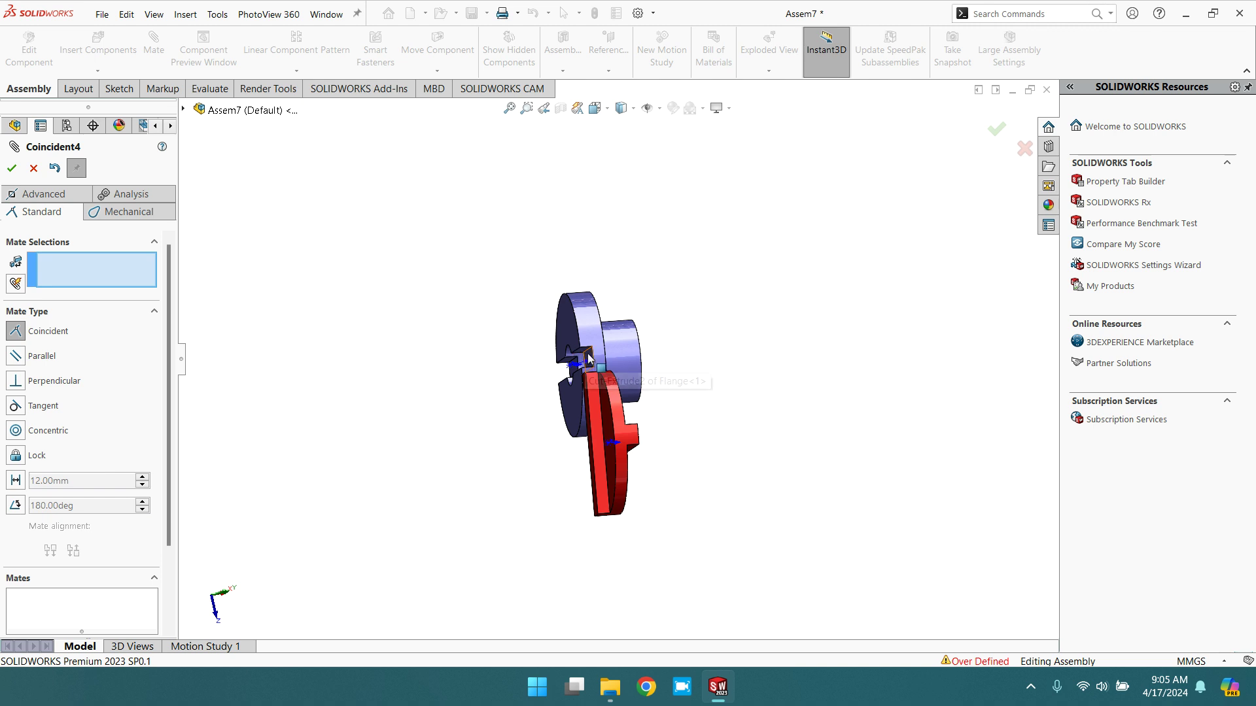
scroll(589, 356, down, 5)
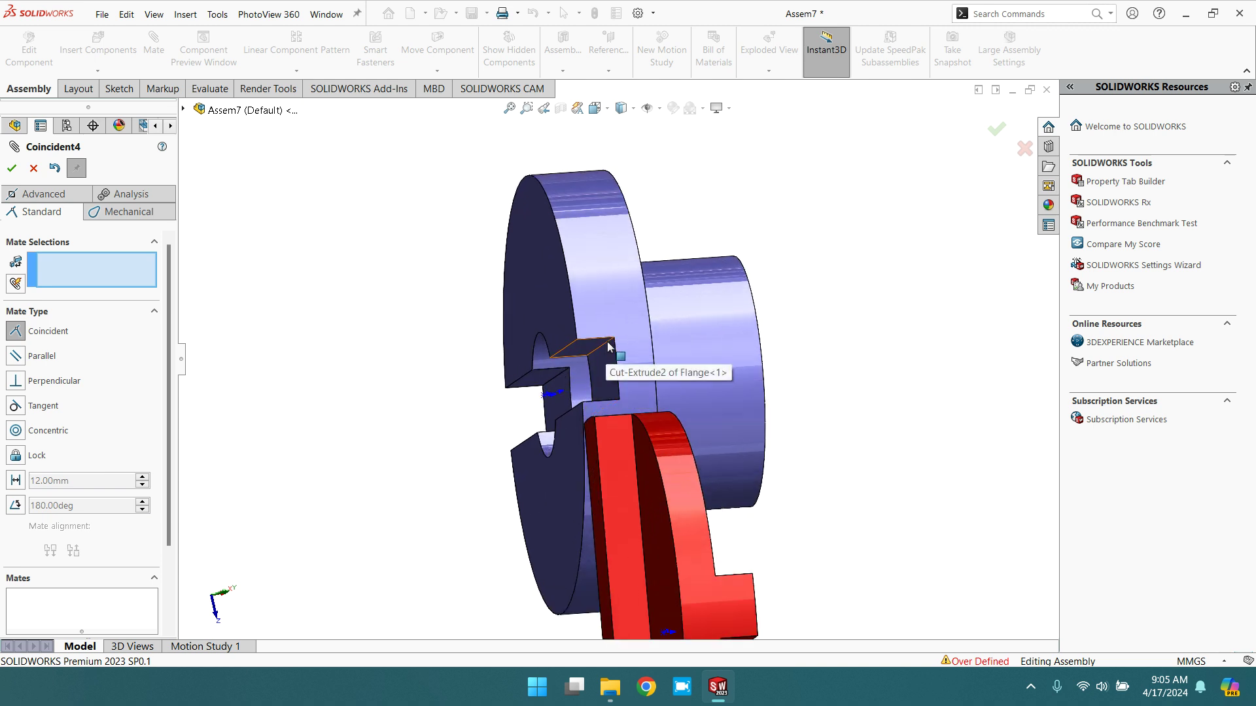
click(609, 346)
middle_drag(831, 412, 416, 587)
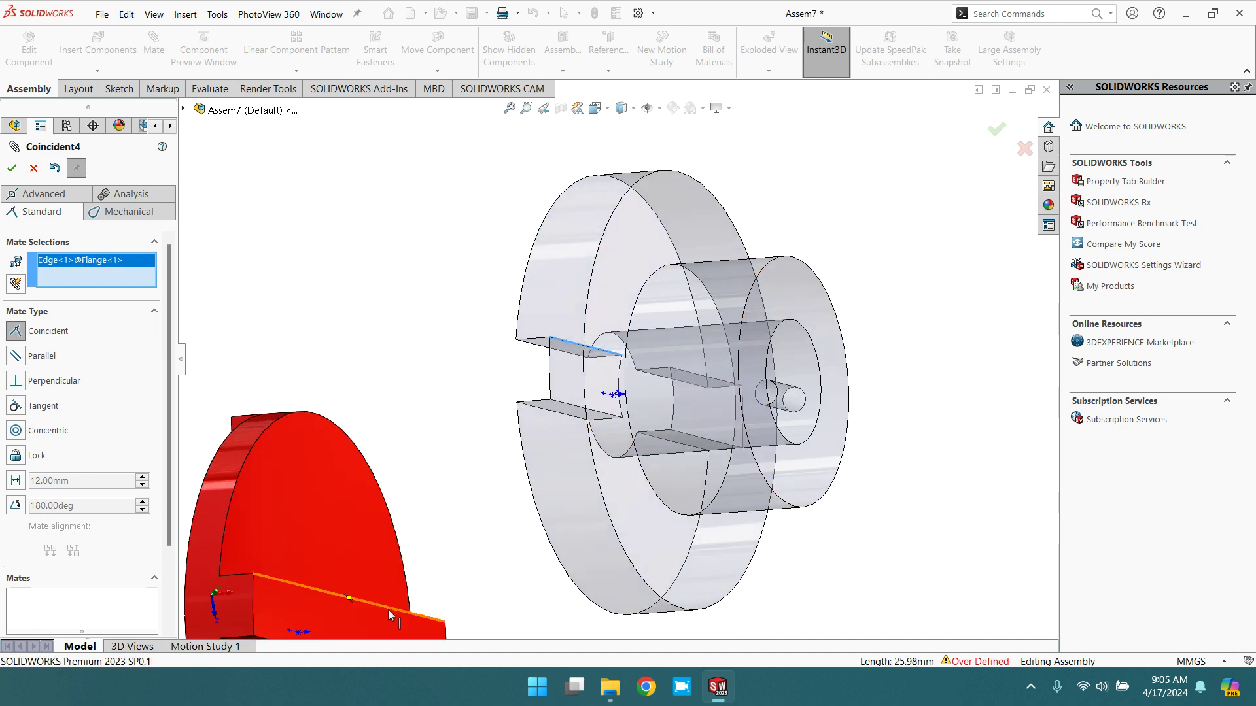
click(387, 609)
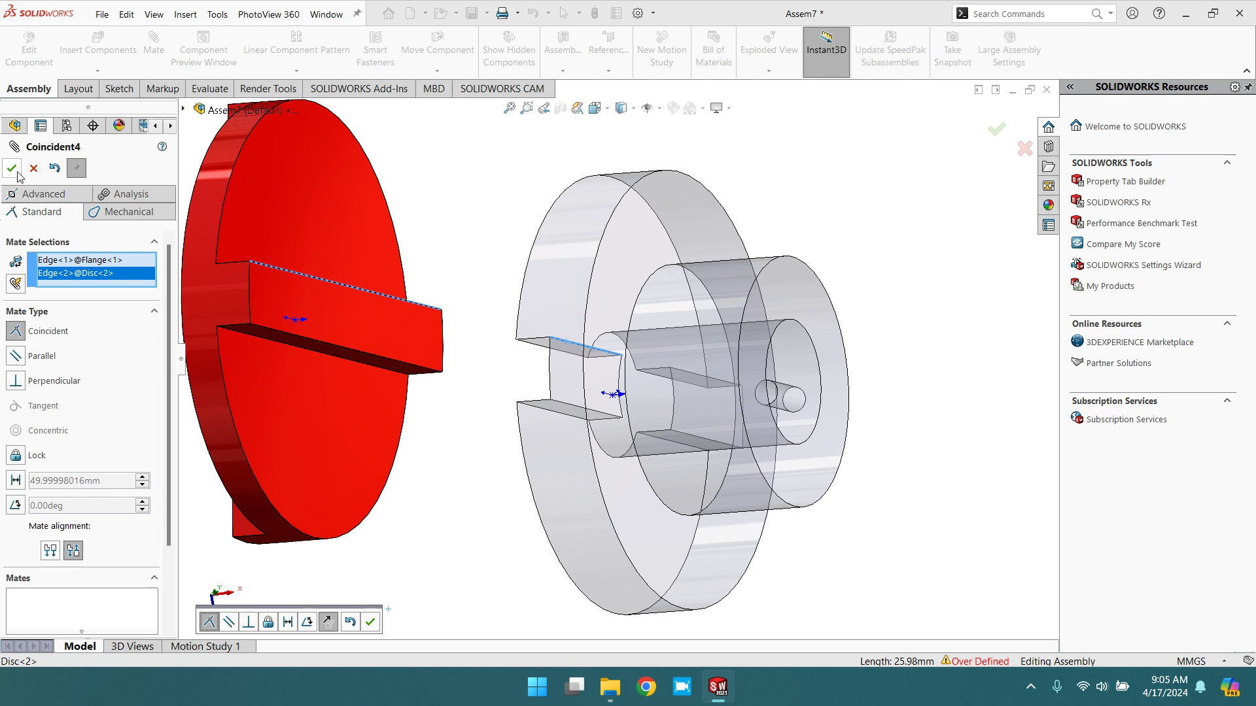
click(11, 169)
Step: Close the mate setup and drag the Disc to test its mated motion
click(16, 171)
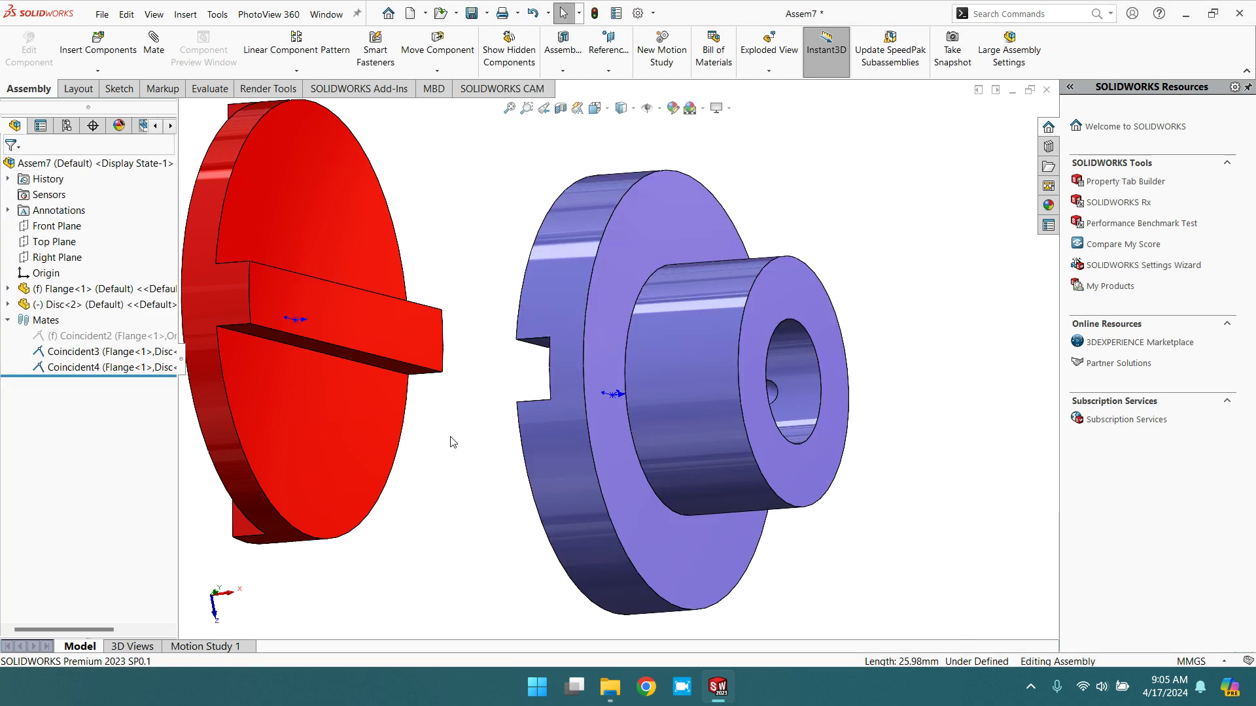
scroll(458, 440, up, 4)
middle_drag(801, 451, 950, 360)
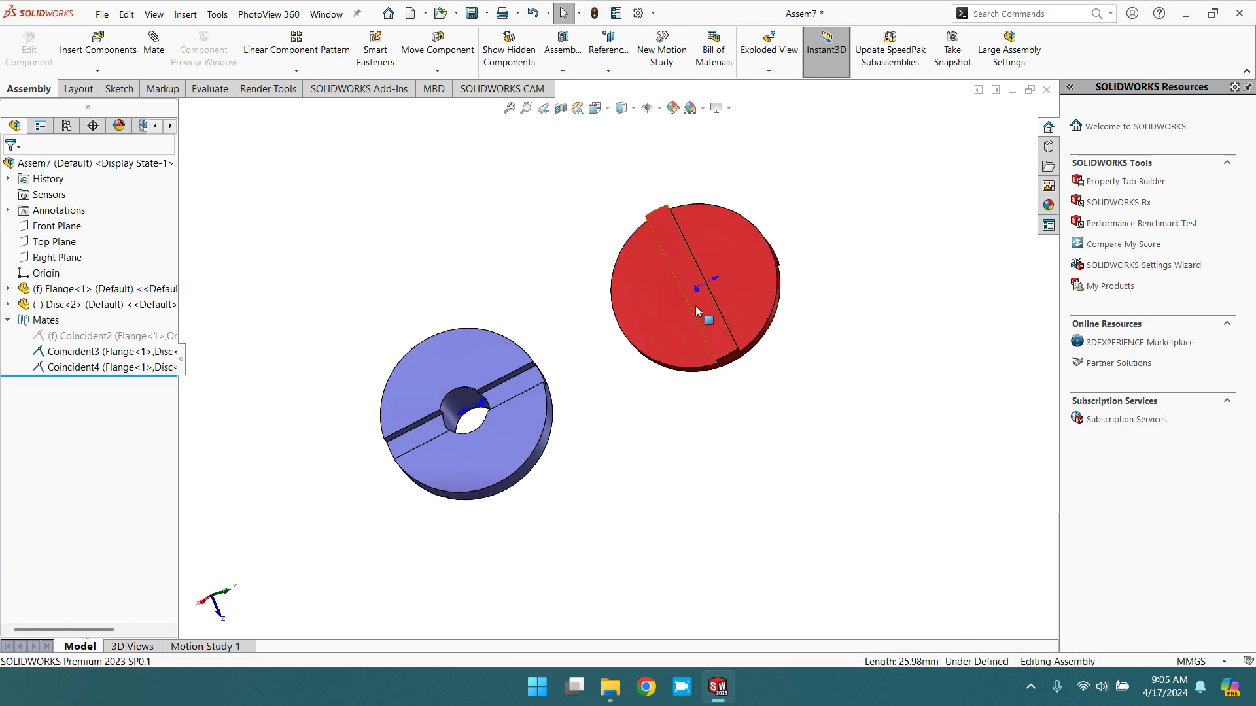
mouse_move(696, 304)
mouse_down()
mouse_move(532, 368)
mouse_move(280, 412)
mouse_move(585, 324)
mouse_up()
key(Escape)
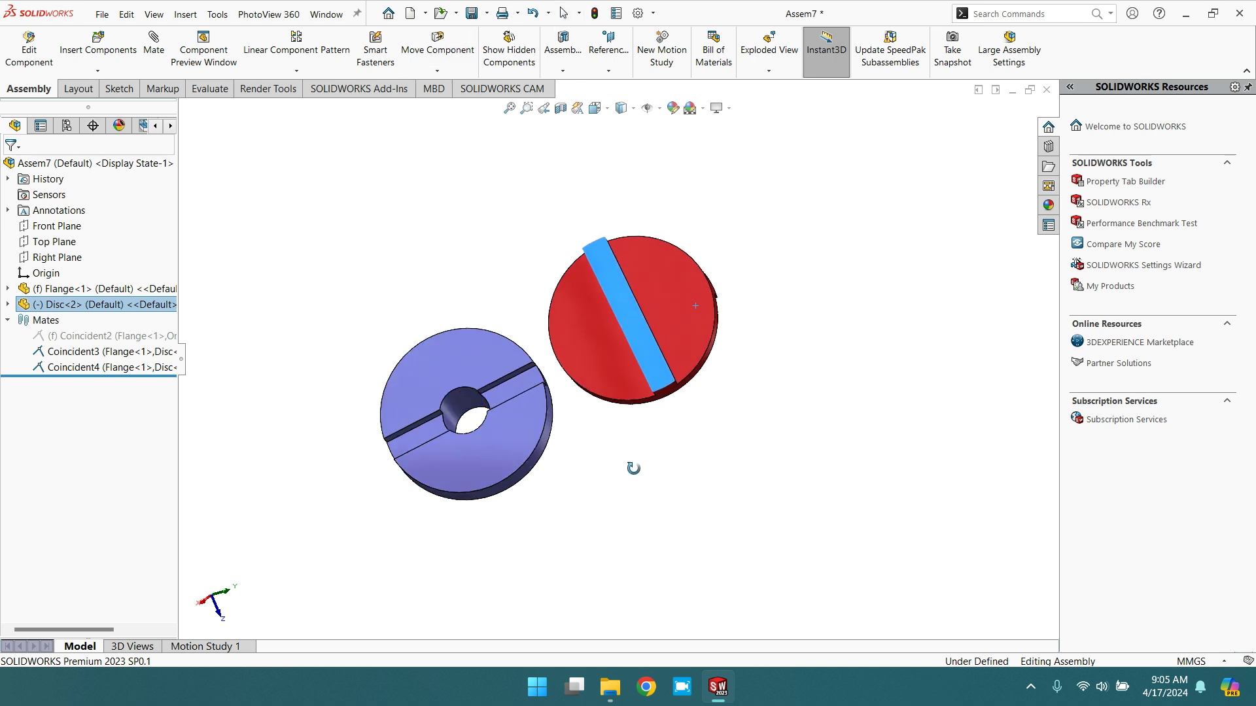
Step: Slide the Disc over the Flange again, leaving it apart, and view both parts face-on
middle_drag(634, 468, 588, 362)
click(589, 362)
mouse_move(588, 361)
mouse_down()
mouse_move(401, 415)
mouse_move(667, 331)
mouse_move(457, 405)
mouse_move(569, 372)
mouse_up()
key(Escape)
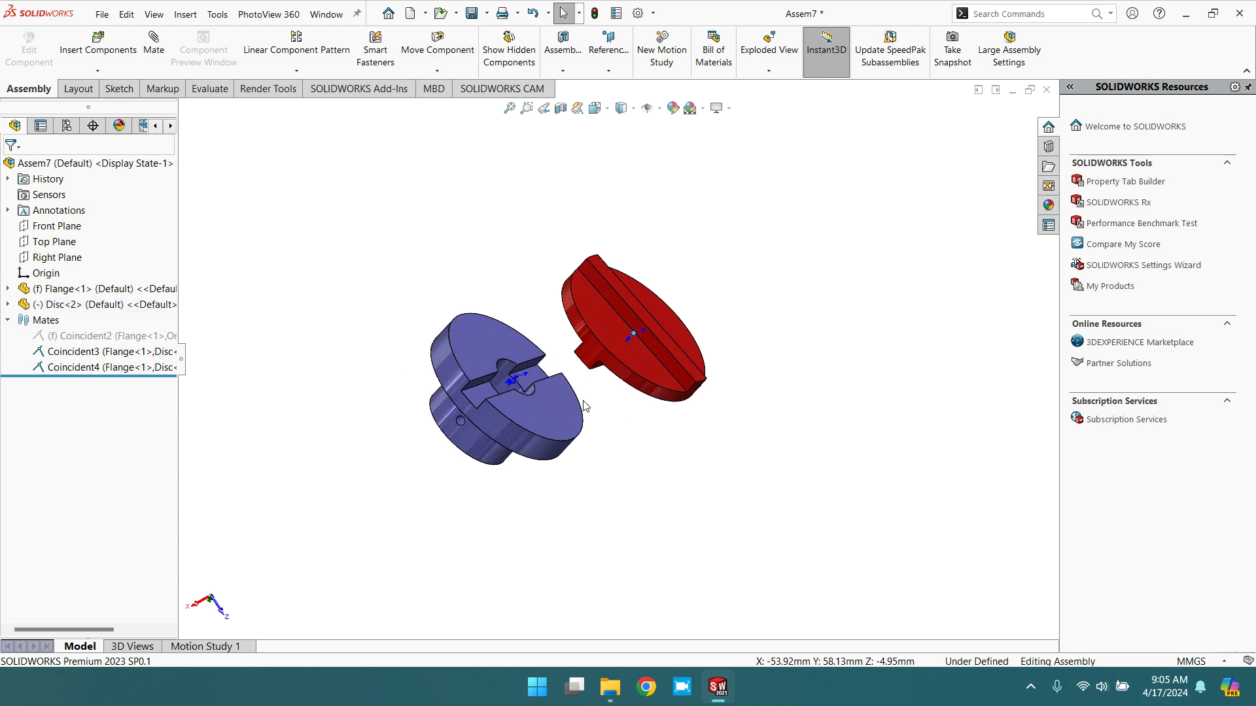
middle_drag(584, 405, 513, 332)
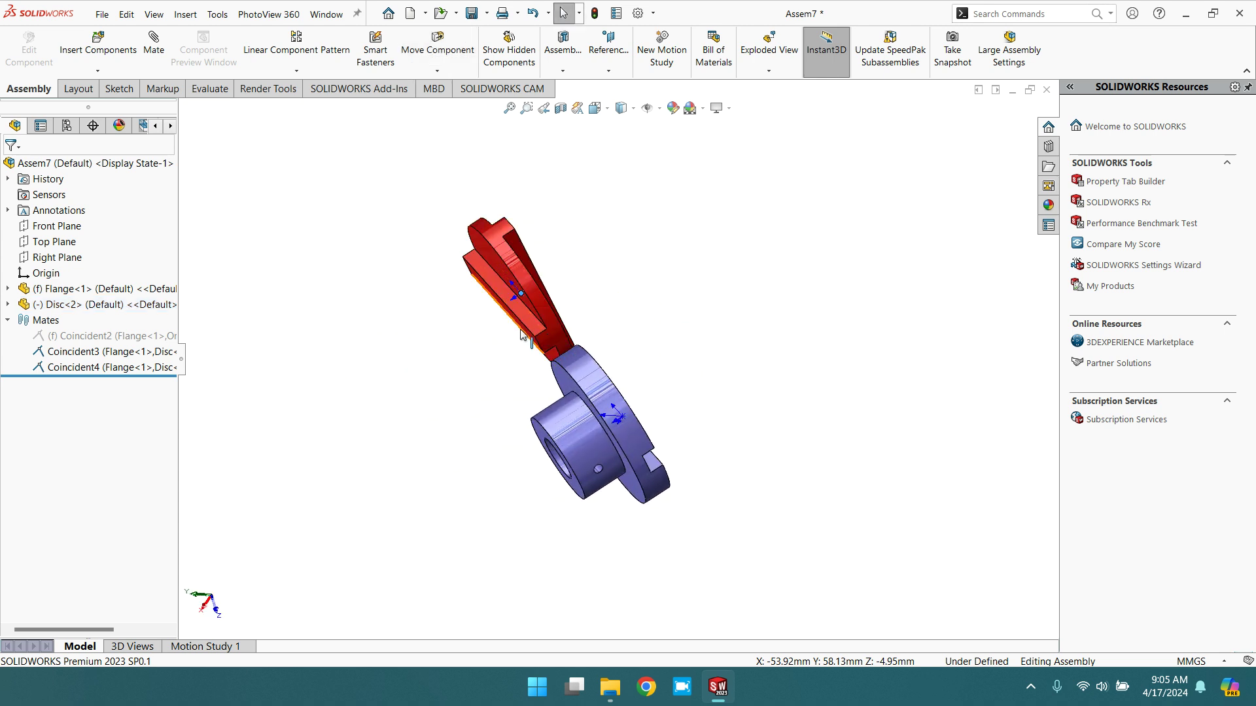
mouse_move(575, 340)
middle_down()
mouse_move(523, 386)
mouse_move(669, 370)
mouse_move(642, 434)
mouse_move(662, 301)
mouse_move(586, 334)
mouse_move(622, 303)
mouse_move(584, 425)
middle_up()
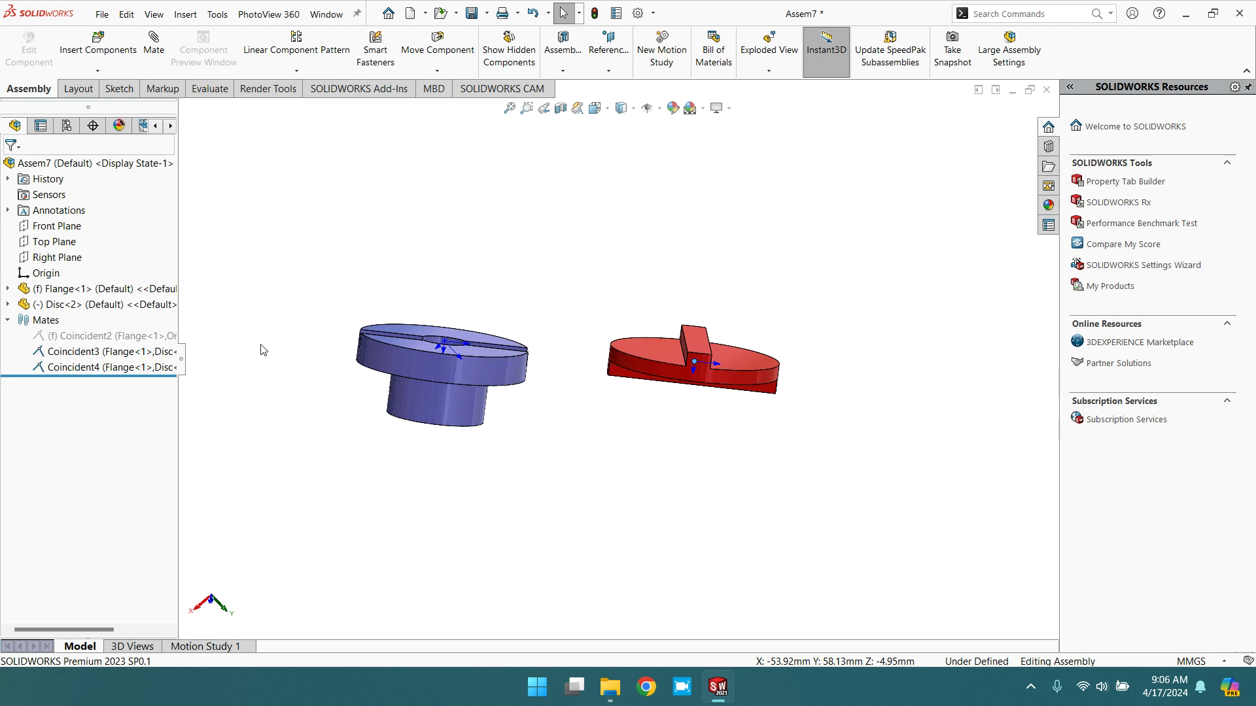
Step: Start a new mate with the Disc<2> origin preselected as its first reference
click(155, 60)
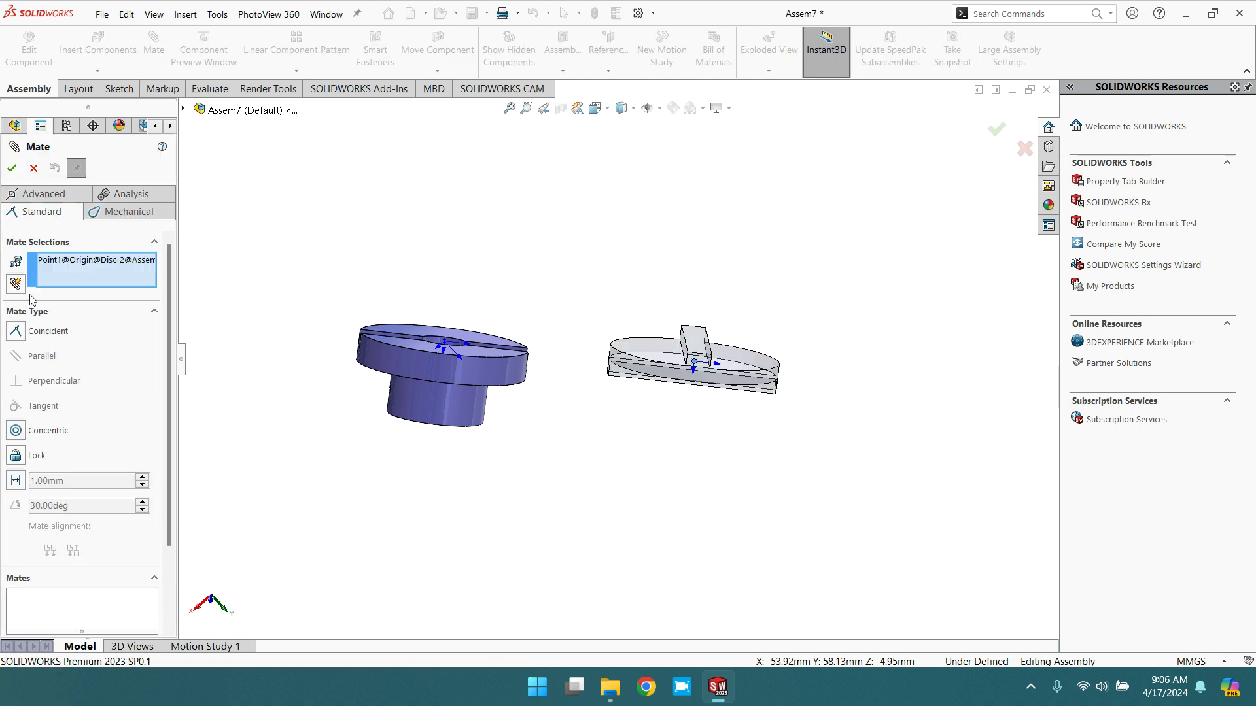